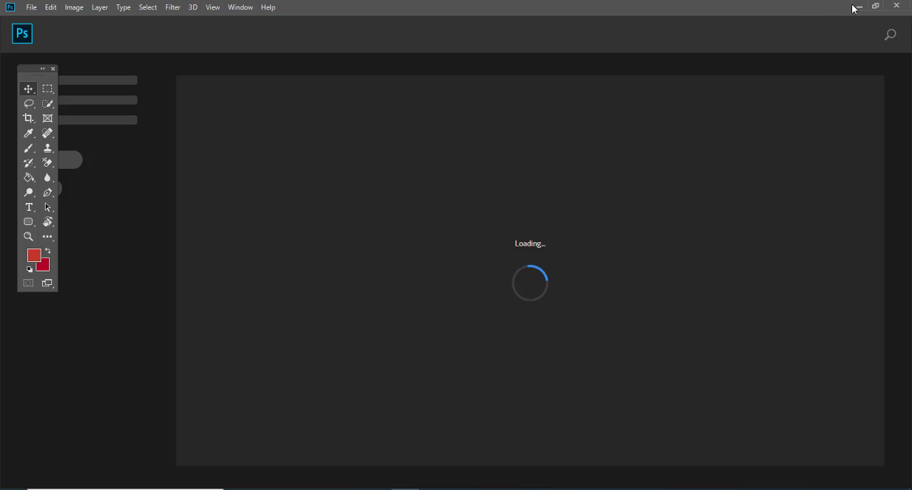
# Step: Open the Test File folder from the desktop and select the cosmetics photo and the Shift me image
pyautogui.click(856, 6)
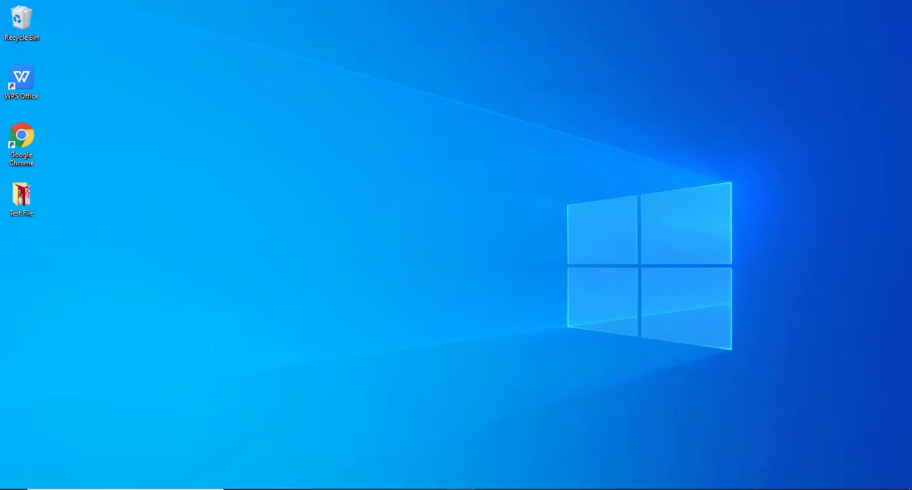
pyautogui.doubleClick(27, 199)
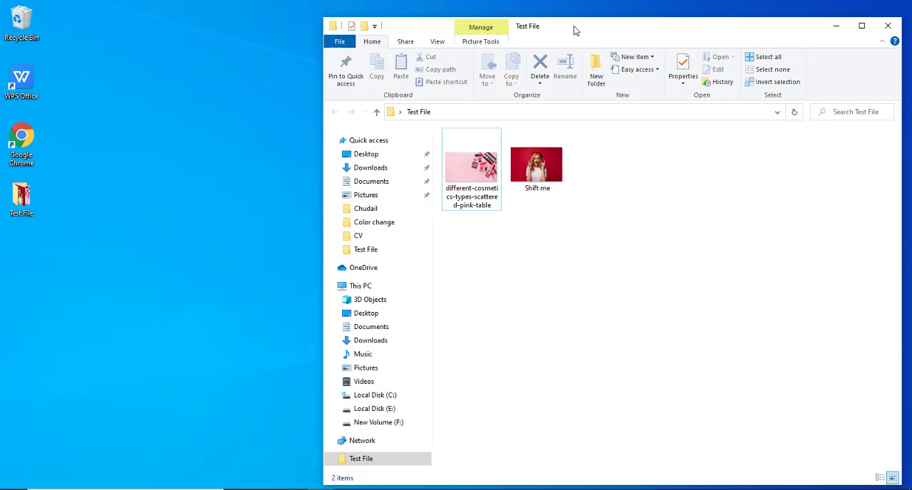
pyautogui.moveTo(573, 26); pyautogui.dragTo(385, 2)
pyautogui.click(147, 149)
pyautogui.keyDown('ctrl'); pyautogui.click(209, 142); pyautogui.keyUp('ctrl')
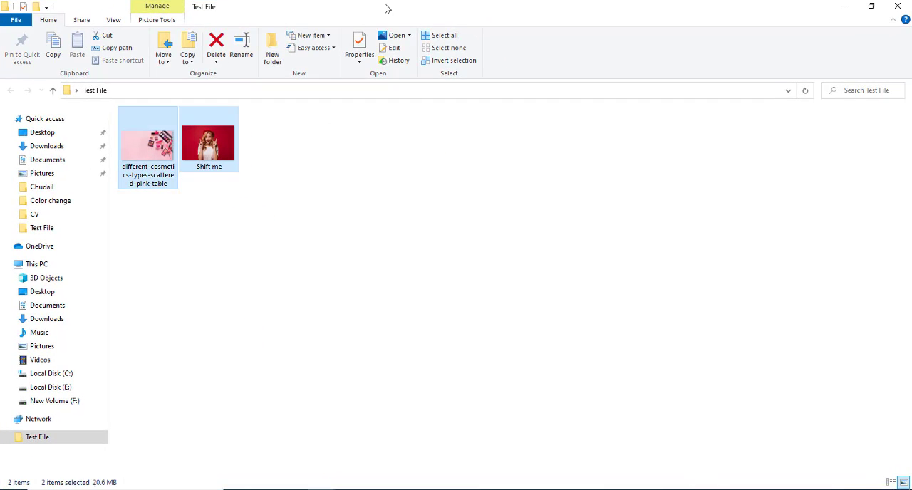
# Step: Open the two selected images from the Test File folder as separate documents in Photoshop and maximize its window
pyautogui.doubleClick(385, 8)
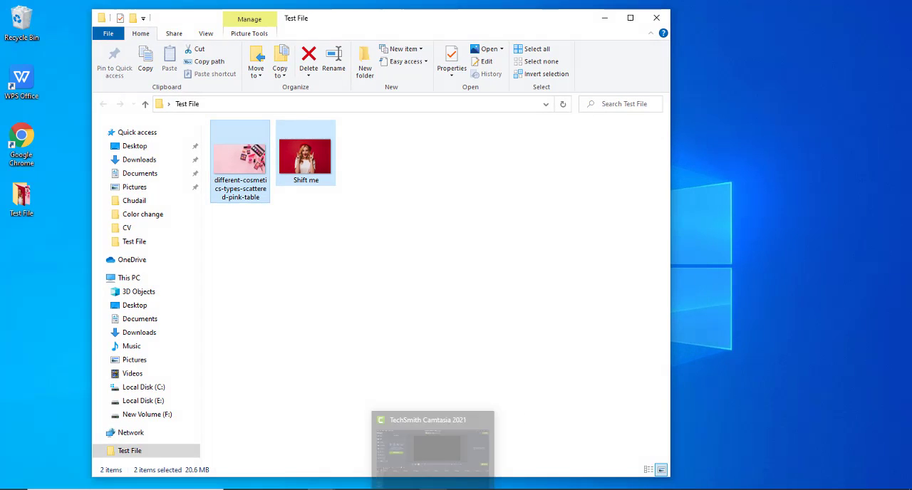
pyautogui.click(407, 489)
pyautogui.moveTo(639, 7); pyautogui.dragTo(645, 68)
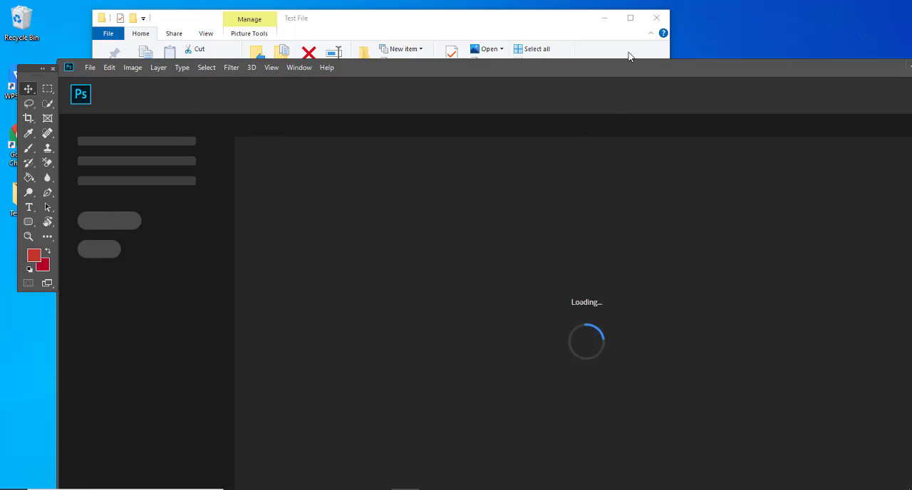
pyautogui.click(480, 13)
pyautogui.moveTo(266, 279); pyautogui.dragTo(374, 134)
pyautogui.moveTo(269, 148); pyautogui.dragTo(788, 164)
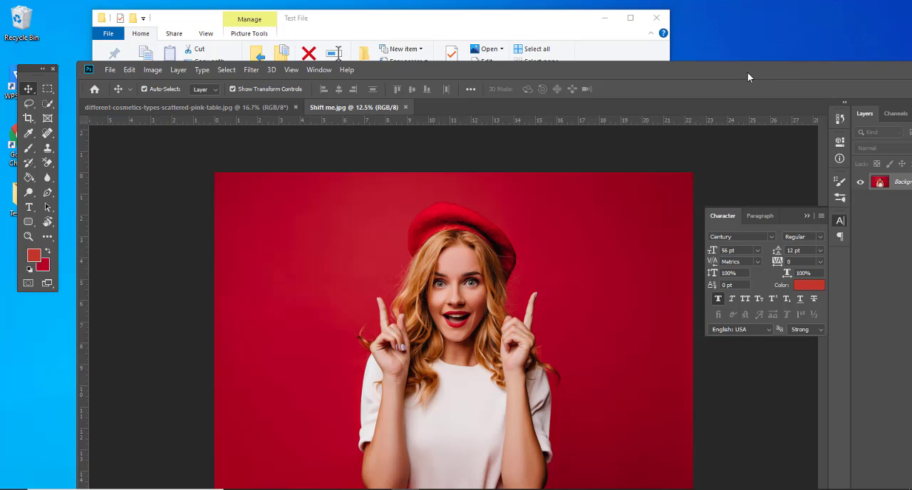
pyautogui.doubleClick(747, 72)
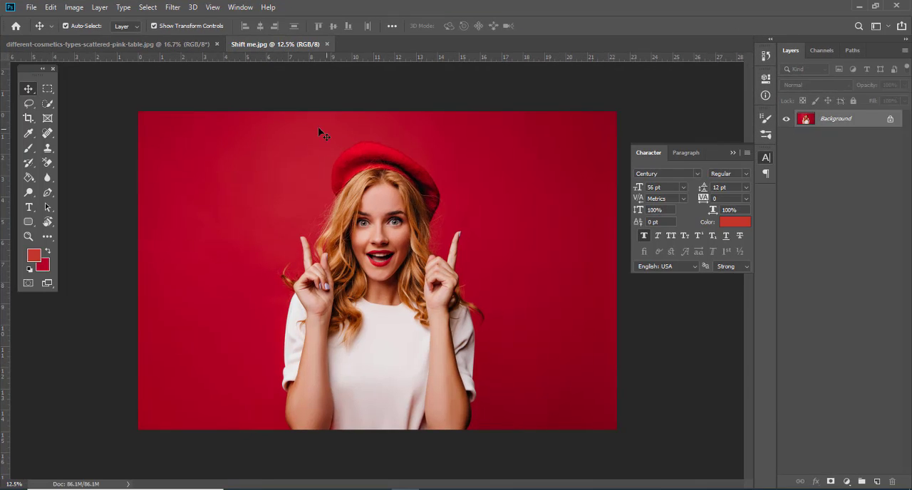
# Step: Reorder the open documents so that Shift me.jpg comes before the cosmetics photo, and make it active
pyautogui.click(152, 44)
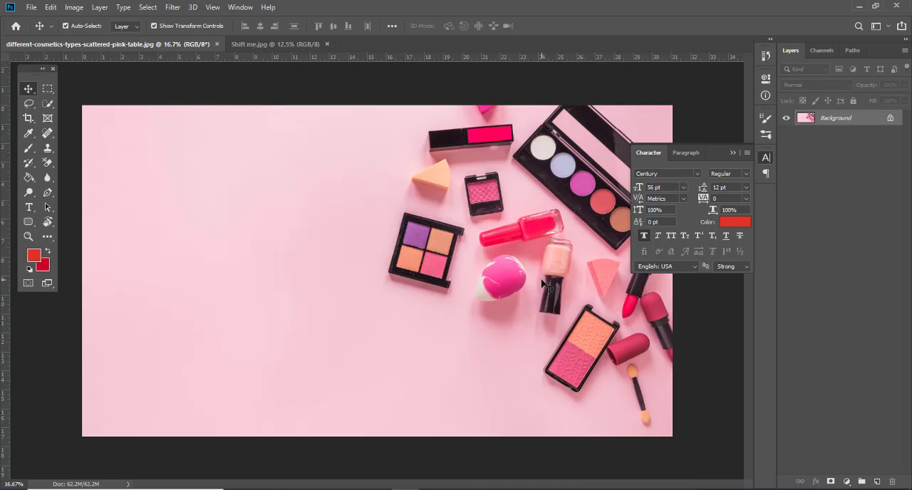
pyautogui.moveTo(274, 43); pyautogui.dragTo(76, 44)
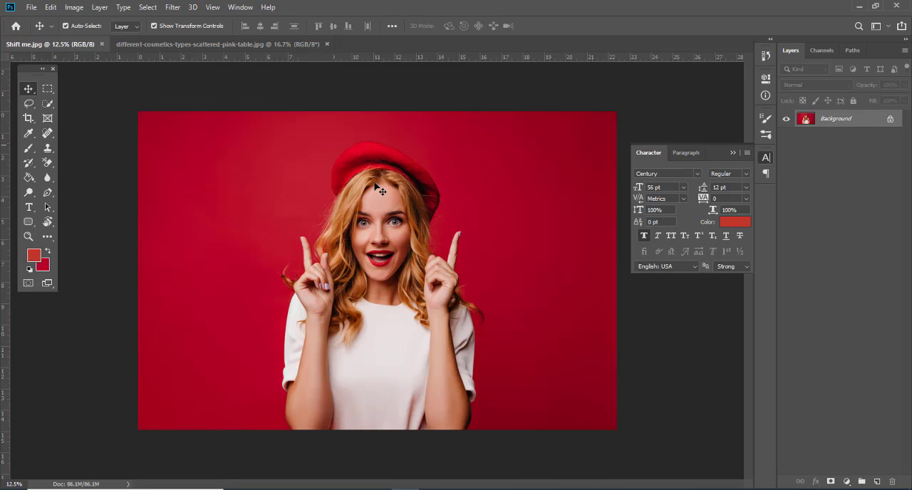
pyautogui.click(71, 44)
# Step: Examine the woman in Shift me.jpg and compare the photo with the pink cosmetics background image
pyautogui.click(46, 90)
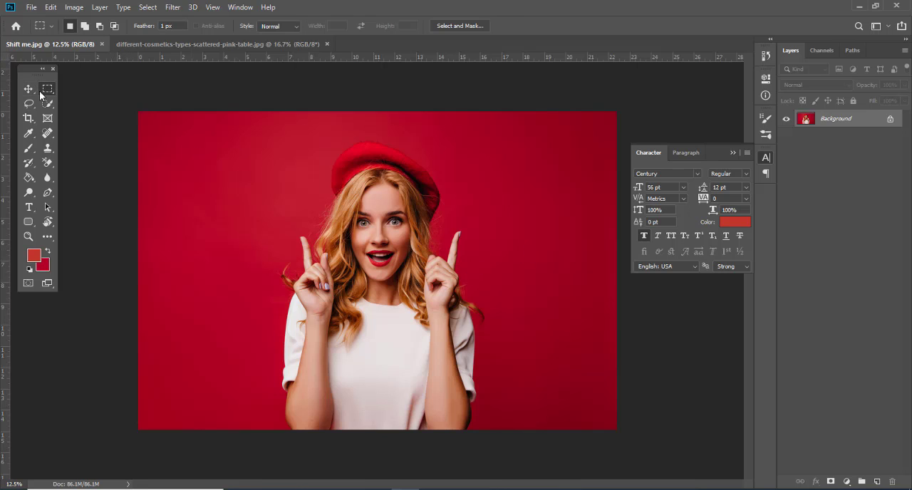
pyautogui.click(30, 92)
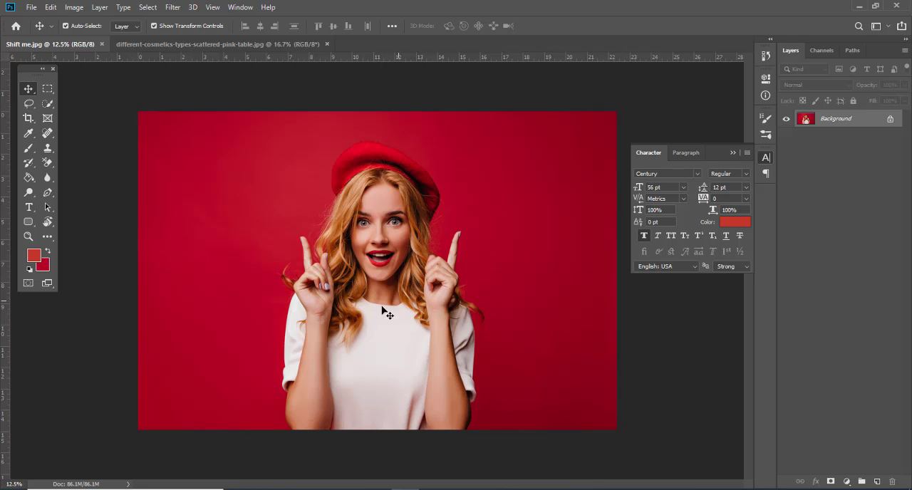
pyautogui.scroll(4, 346, 309)
pyautogui.scroll(-3, 346, 309)
pyautogui.scroll(4, 346, 310)
pyautogui.scroll(-3, 346, 310)
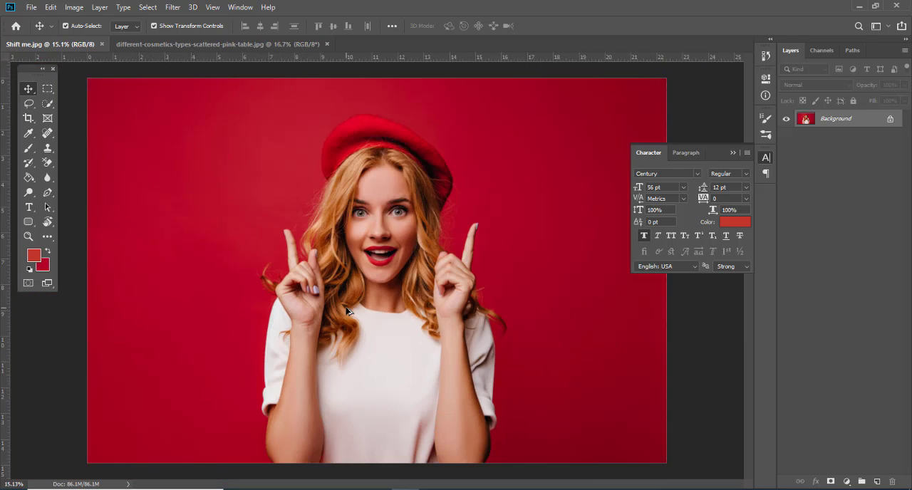
pyautogui.scroll(-3, 346, 309)
pyautogui.scroll(2, 383, 290)
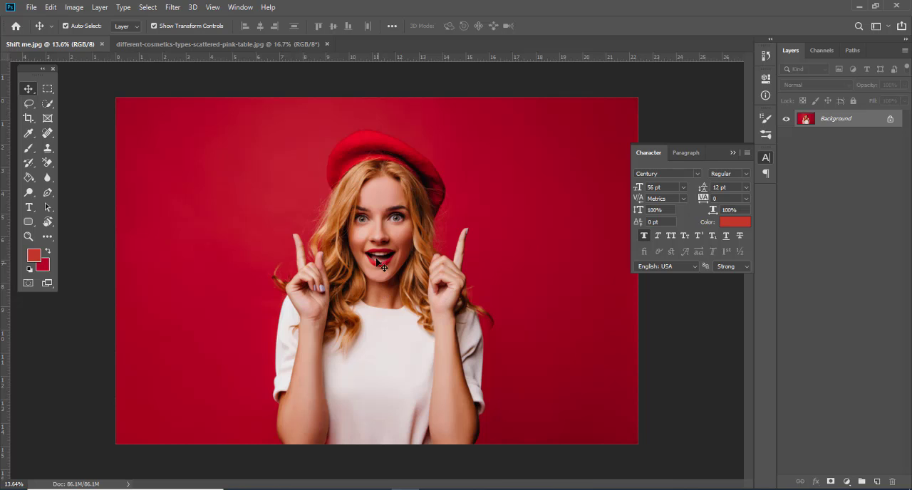
pyautogui.scroll(1, 371, 246)
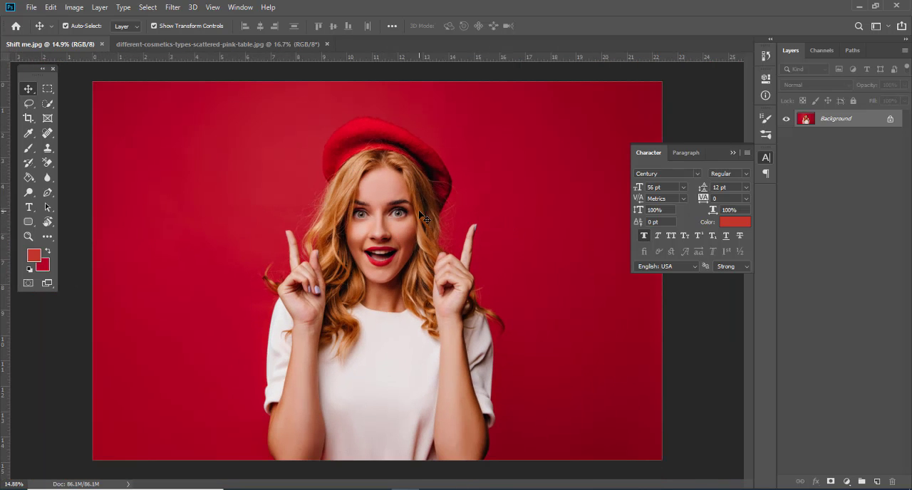
pyautogui.click(140, 47)
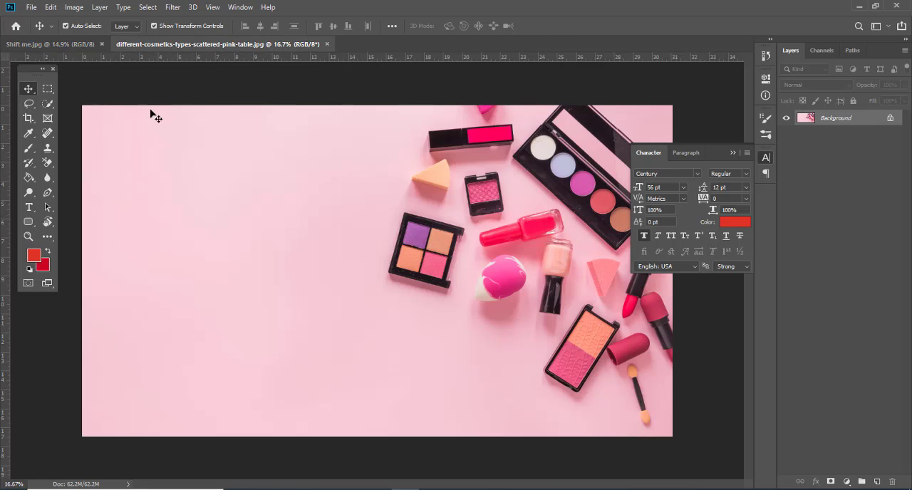
pyautogui.click(50, 47)
pyautogui.scroll(-1, 332, 233)
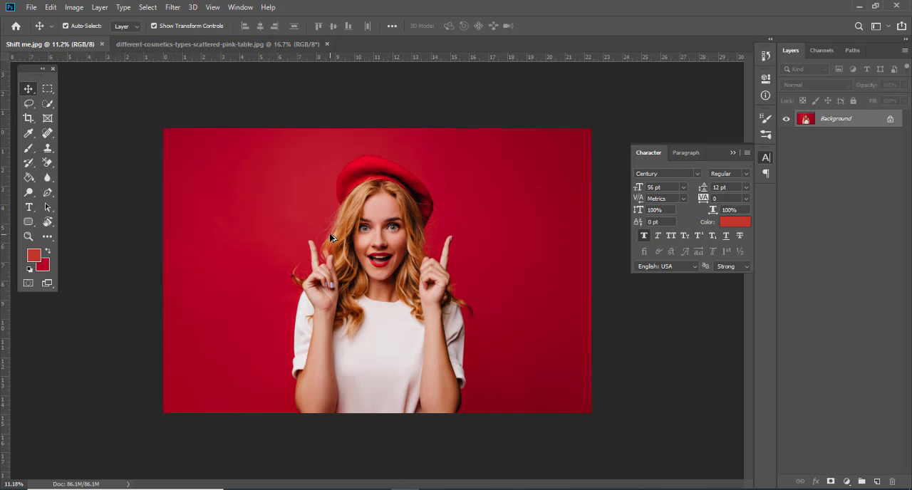
pyautogui.scroll(1, 326, 241)
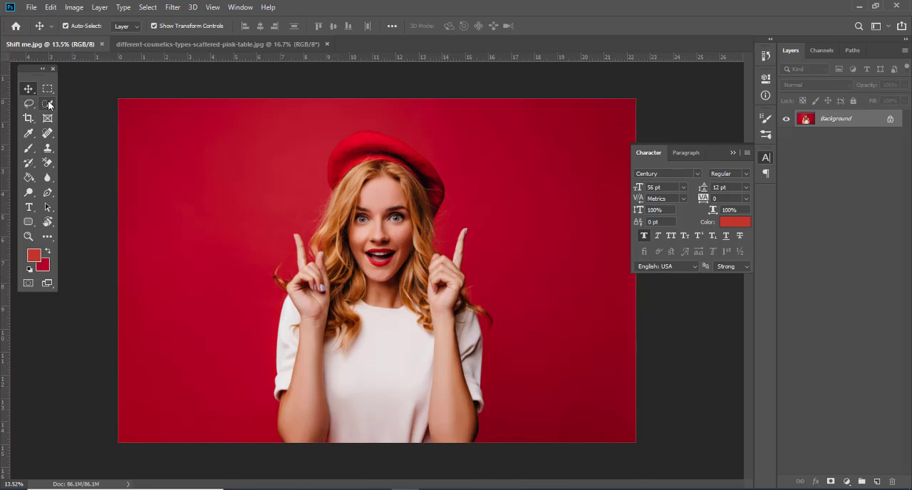
# Step: Select the woman's face, white shirt, both arms and raised fingers with the Quick Selection tool
pyautogui.click(48, 104)
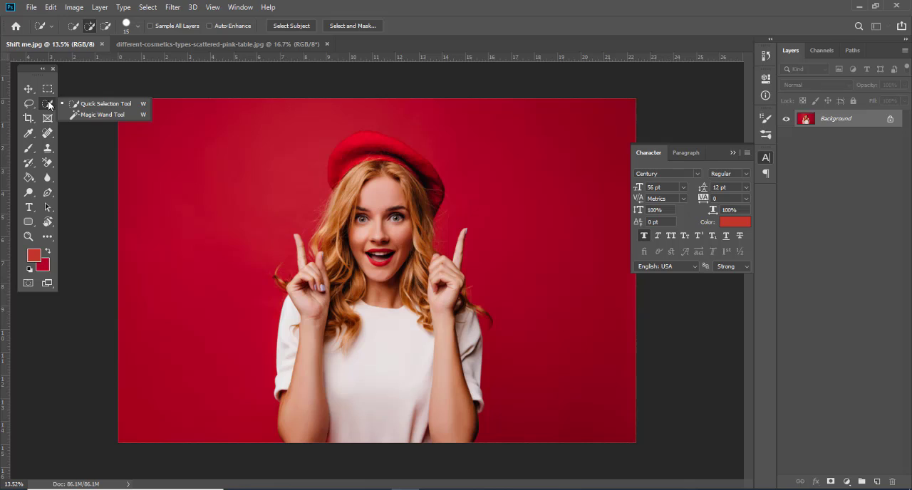
pyautogui.click(97, 104)
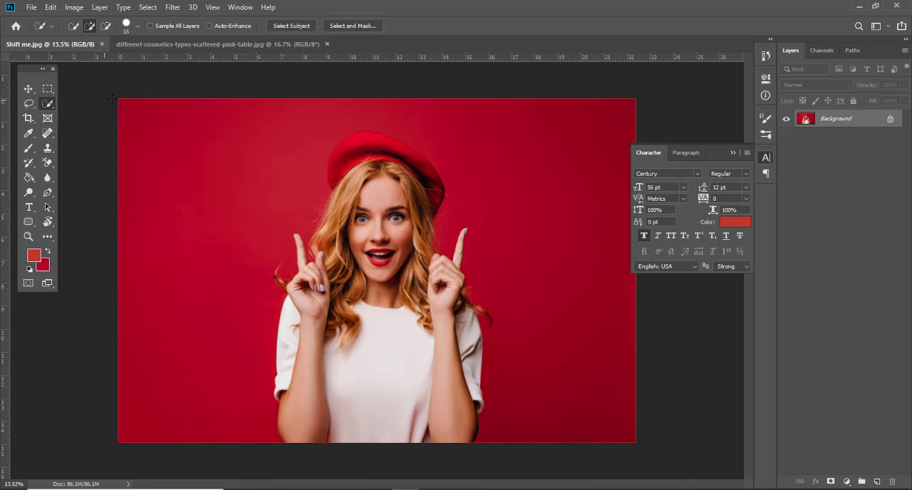
pyautogui.moveTo(378, 182); pyautogui.dragTo(370, 446)
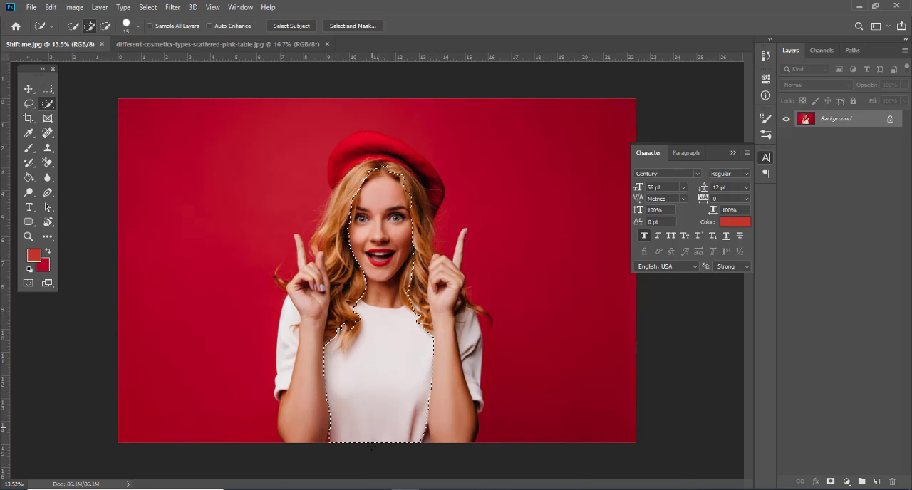
pyautogui.moveTo(364, 254)
pyautogui.mouseDown()
pyautogui.moveTo(301, 306)
pyautogui.moveTo(292, 343)
pyautogui.mouseUp()
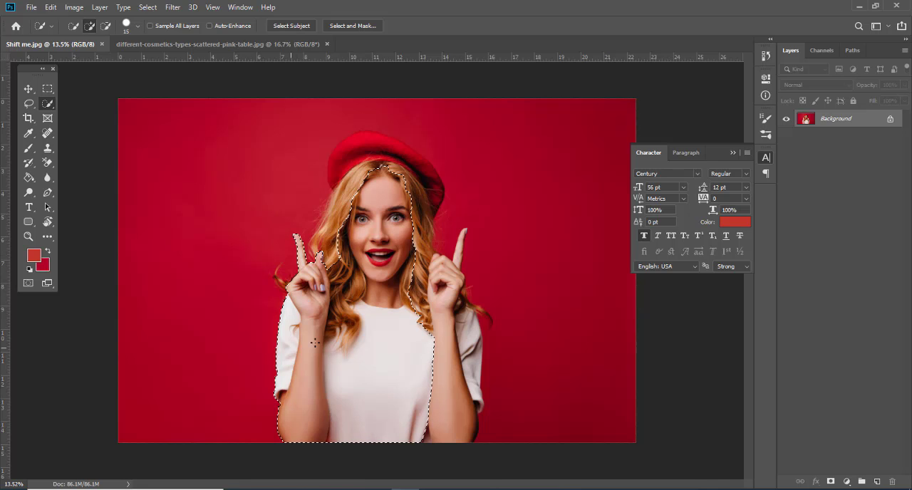
pyautogui.moveTo(448, 292)
pyautogui.mouseDown()
pyautogui.moveTo(453, 399)
pyautogui.moveTo(467, 389)
pyautogui.mouseUp()
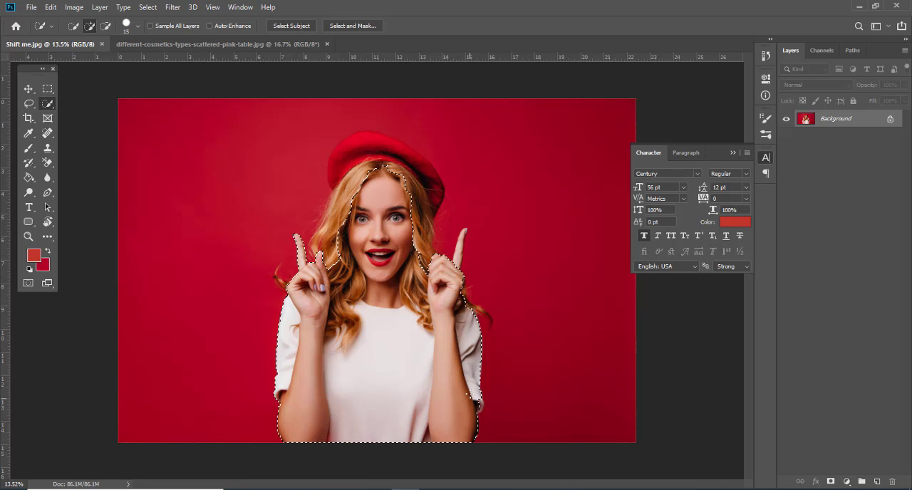
pyautogui.scroll(3, 463, 368)
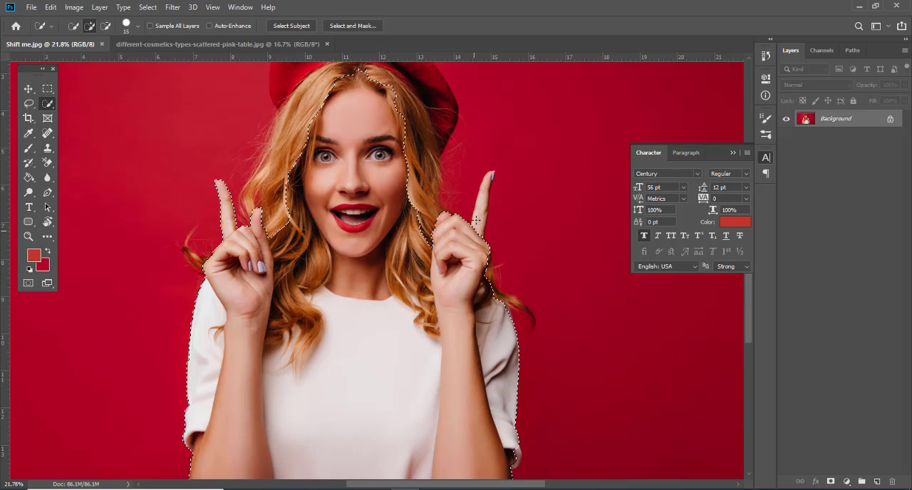
pyautogui.moveTo(478, 214); pyautogui.dragTo(485, 184)
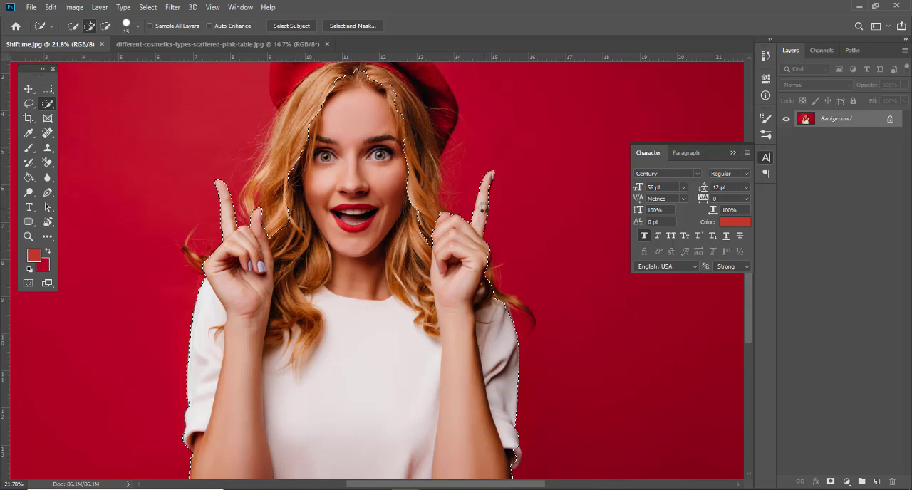
# Step: Add the hair on the image's left side of the face and the whole red beret to the selection
pyautogui.scroll(3, 486, 213)
pyautogui.moveTo(323, 135); pyautogui.dragTo(370, 191)
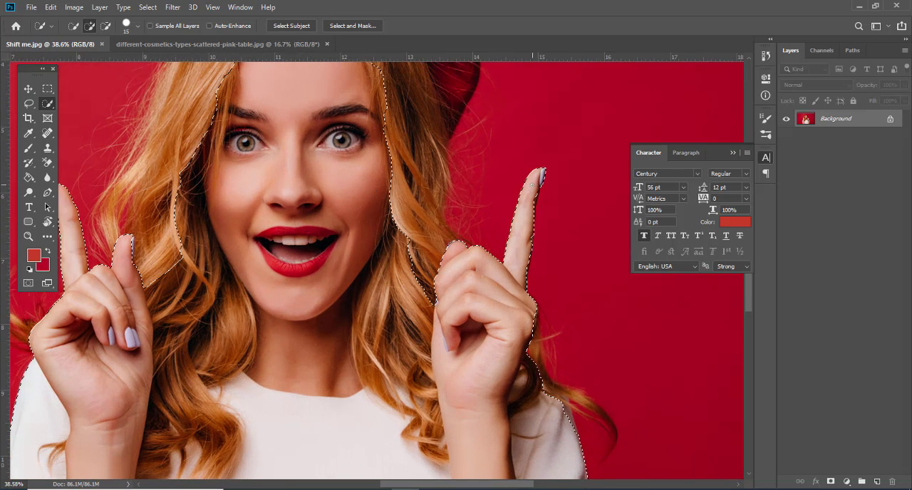
pyautogui.moveTo(240, 197); pyautogui.dragTo(522, 298)
pyautogui.moveTo(501, 270); pyautogui.dragTo(479, 238)
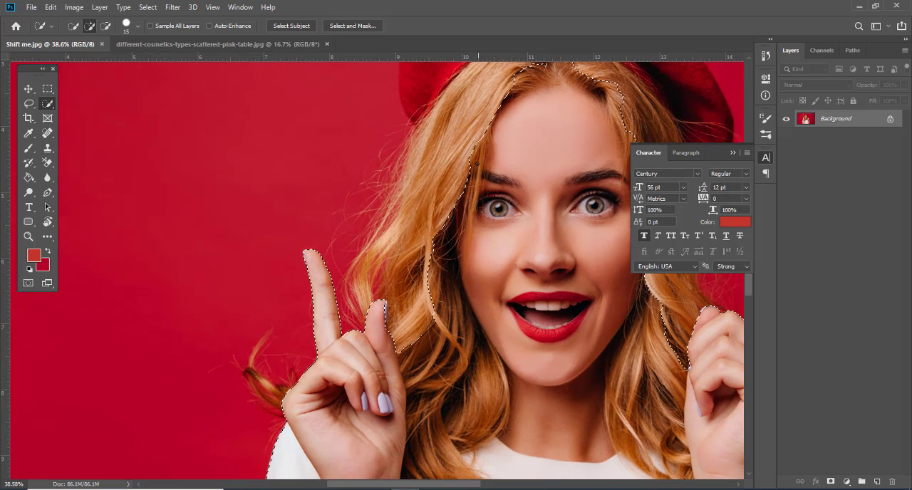
pyautogui.moveTo(476, 102)
pyautogui.mouseDown()
pyautogui.moveTo(382, 287)
pyautogui.moveTo(408, 363)
pyautogui.mouseUp()
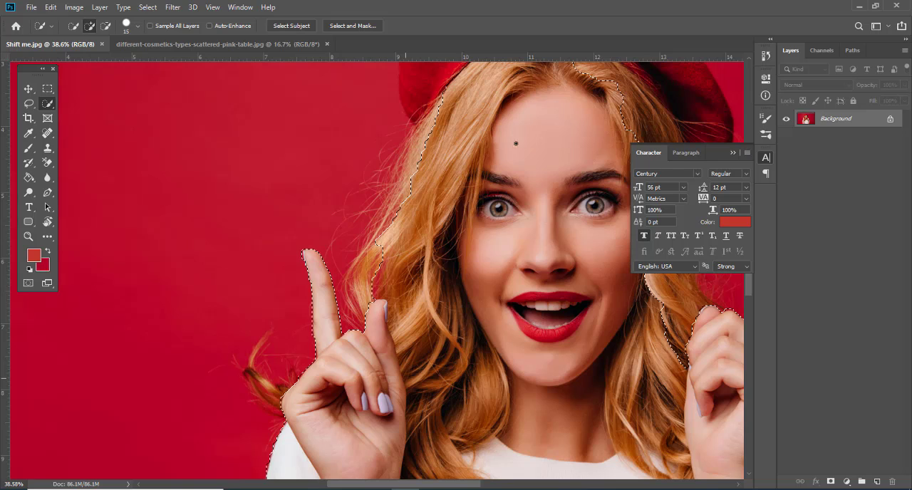
pyautogui.moveTo(516, 143); pyautogui.dragTo(466, 206)
pyautogui.moveTo(429, 251)
pyautogui.mouseDown()
pyautogui.moveTo(535, 301)
pyautogui.moveTo(539, 350)
pyautogui.mouseUp()
pyautogui.moveTo(499, 215)
pyautogui.mouseDown()
pyautogui.moveTo(426, 188)
pyautogui.moveTo(325, 191)
pyautogui.mouseUp()
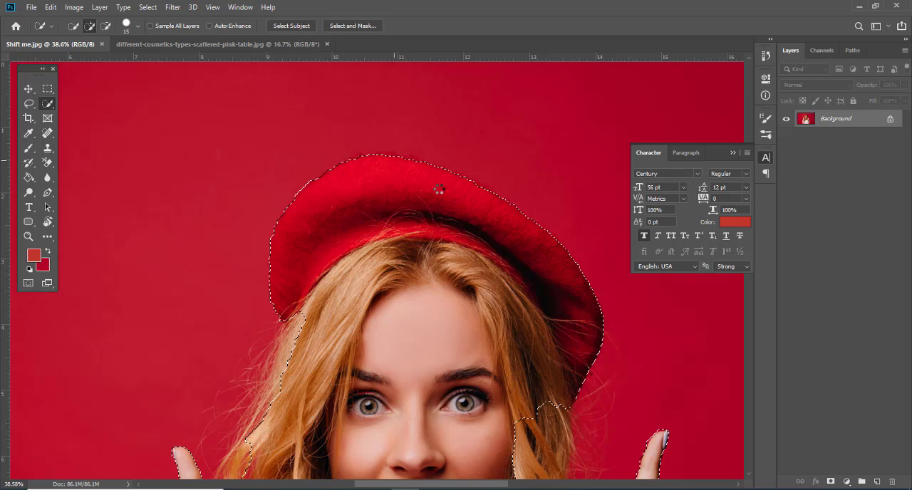
# Step: Add the hair on the image's right side of the face and the loose curl over that shoulder to the selection
pyautogui.scroll(-5, 475, 370)
pyautogui.moveTo(521, 378); pyautogui.dragTo(386, 76)
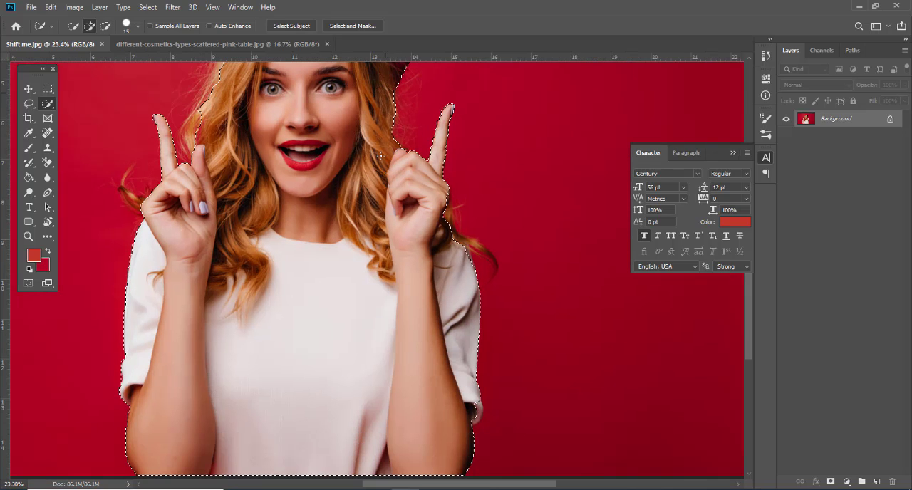
pyautogui.moveTo(380, 177); pyautogui.dragTo(342, 125)
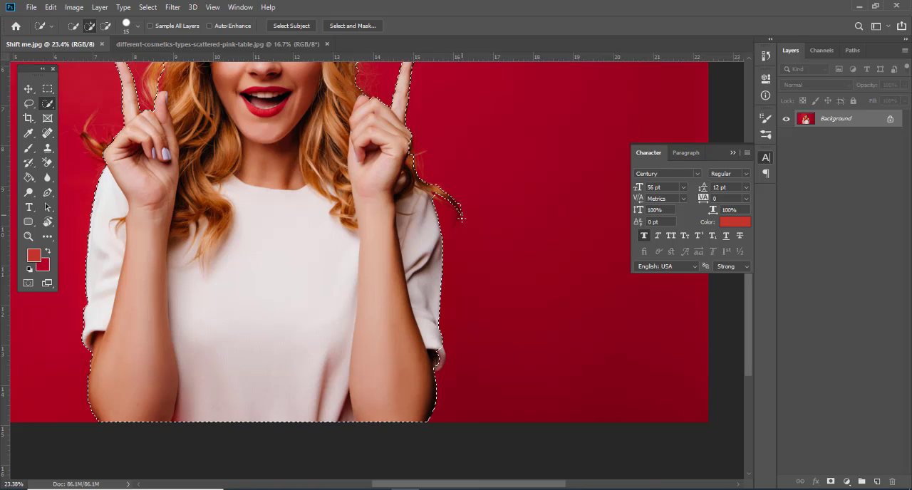
pyautogui.scroll(2, 462, 218)
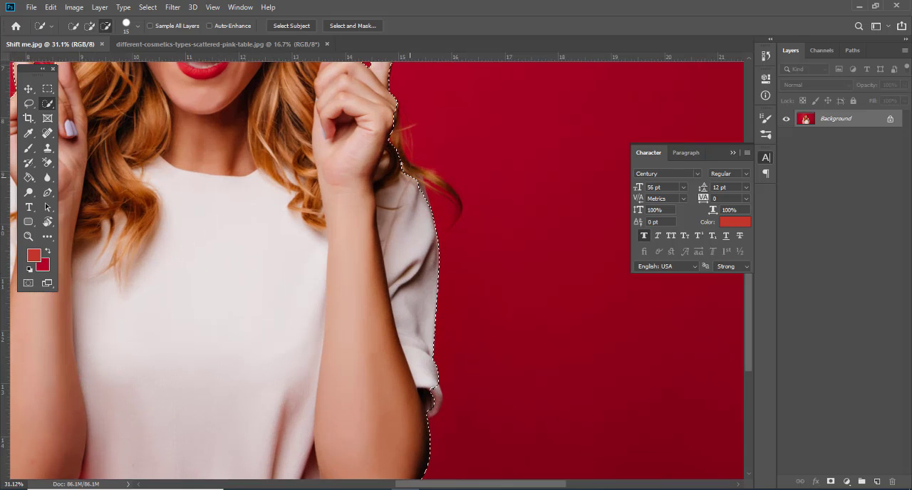
pyautogui.moveTo(399, 147); pyautogui.dragTo(448, 189)
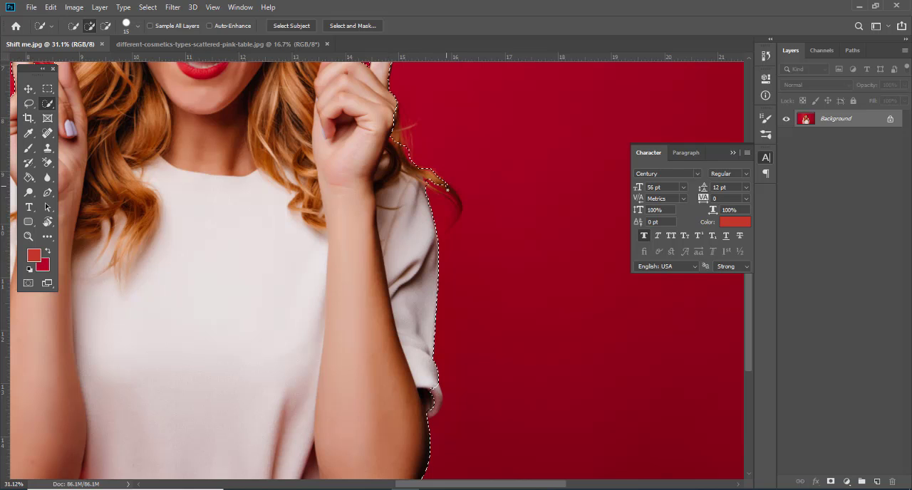
pyautogui.scroll(2, 409, 181)
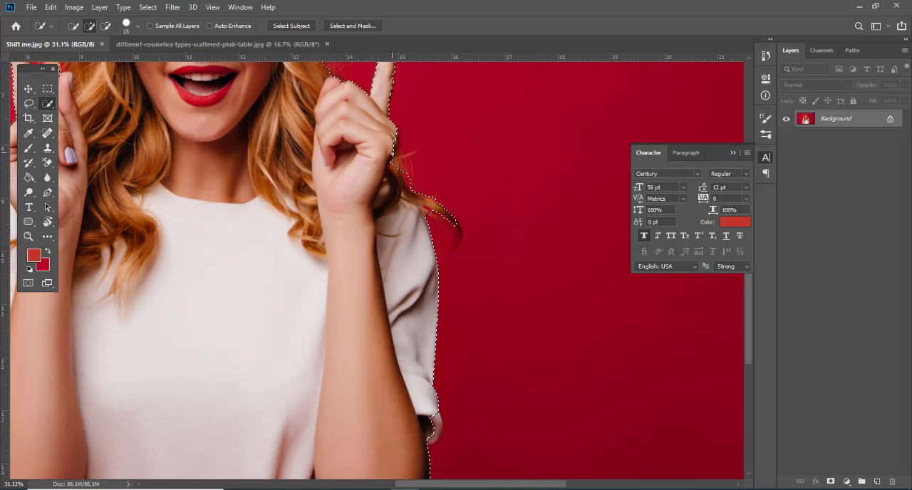
pyautogui.click(393, 151)
# Step: Add the loose curl beside the raised hand on the image's left side to the selection, leaving out the red background enclosed by it
pyautogui.moveTo(276, 143); pyautogui.dragTo(584, 212)
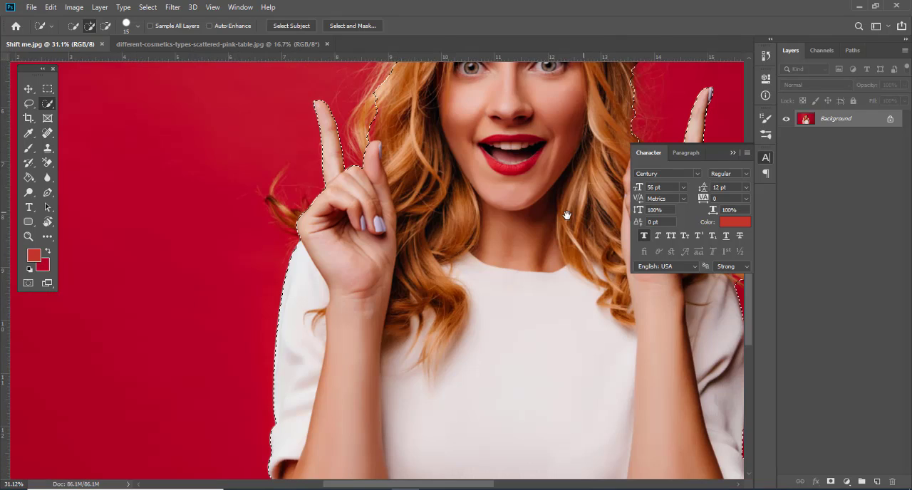
pyautogui.moveTo(302, 218)
pyautogui.mouseDown()
pyautogui.moveTo(275, 201)
pyautogui.moveTo(282, 173)
pyautogui.moveTo(278, 181)
pyautogui.mouseUp()
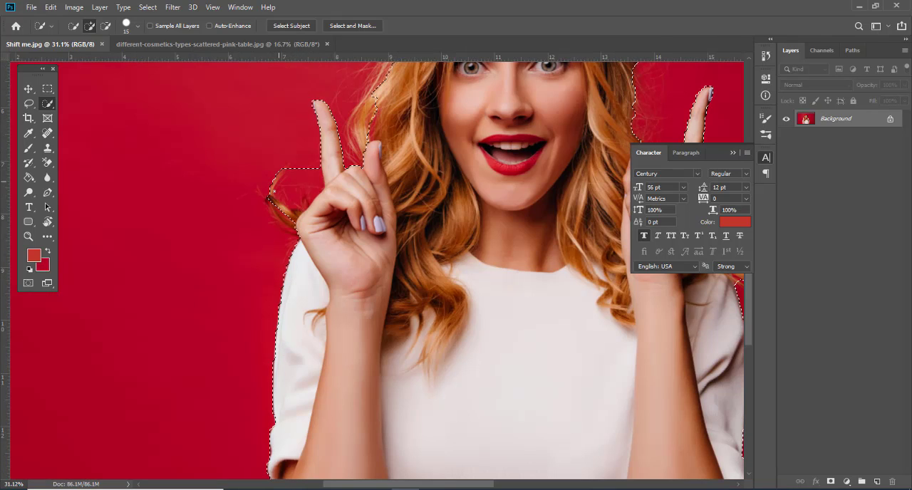
pyautogui.click(317, 165)
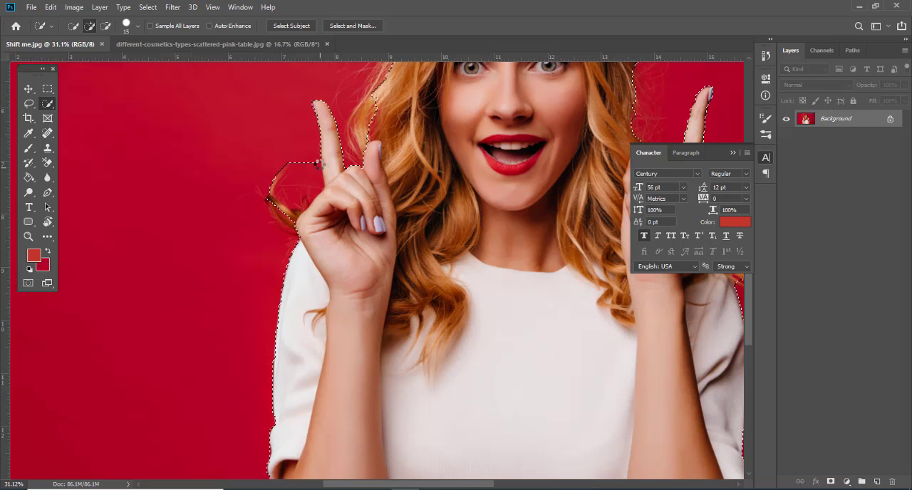
pyautogui.moveTo(317, 165); pyautogui.dragTo(289, 195)
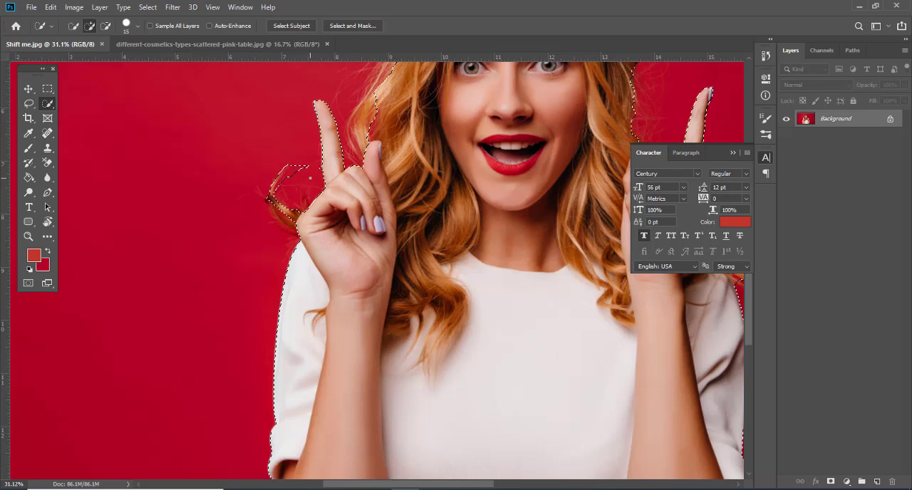
pyautogui.scroll(-2, 315, 184)
# Step: Extend the selection to the outer hair edge on the image's left side and the sleeve hem on the image's right side
pyautogui.moveTo(354, 125); pyautogui.dragTo(348, 142)
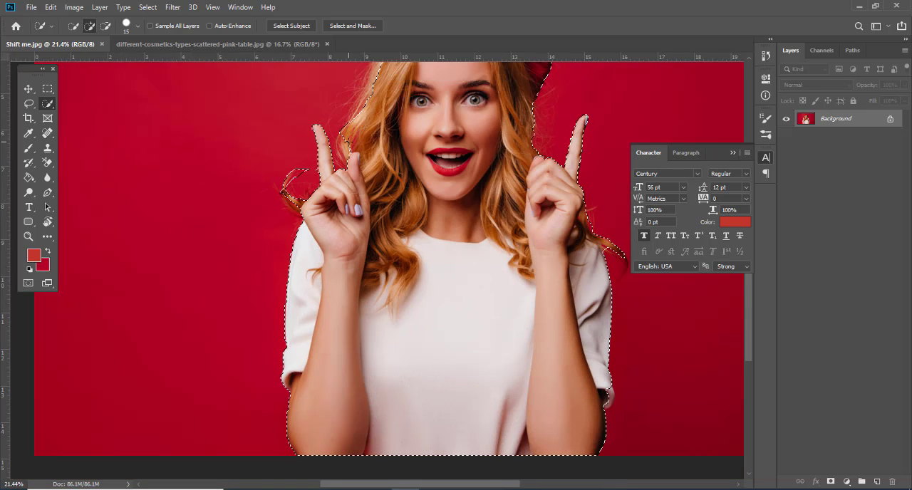
pyautogui.scroll(-2, 440, 191)
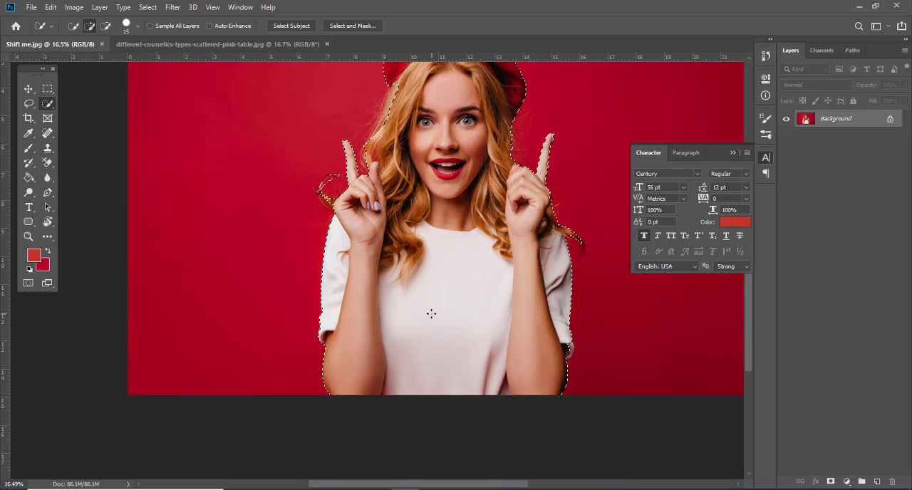
pyautogui.scroll(-1, 455, 307)
pyautogui.scroll(2, 498, 338)
pyautogui.scroll(3, 542, 399)
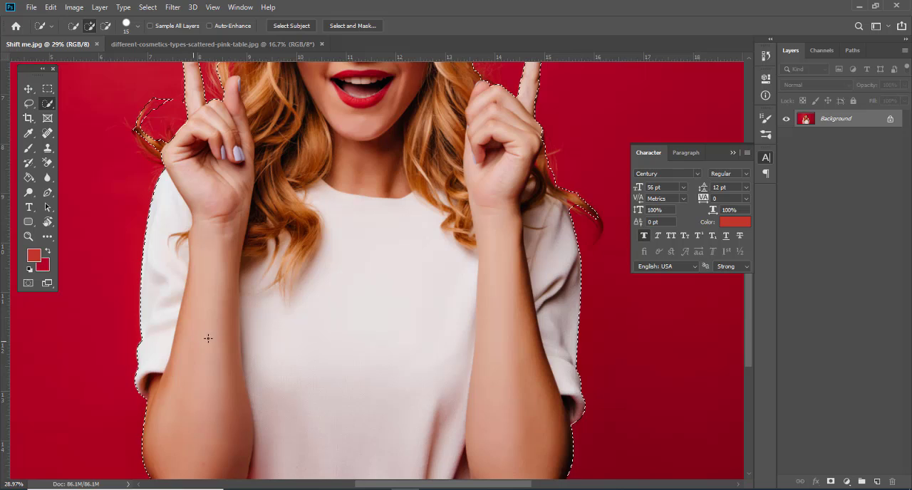
pyautogui.scroll(5, 159, 408)
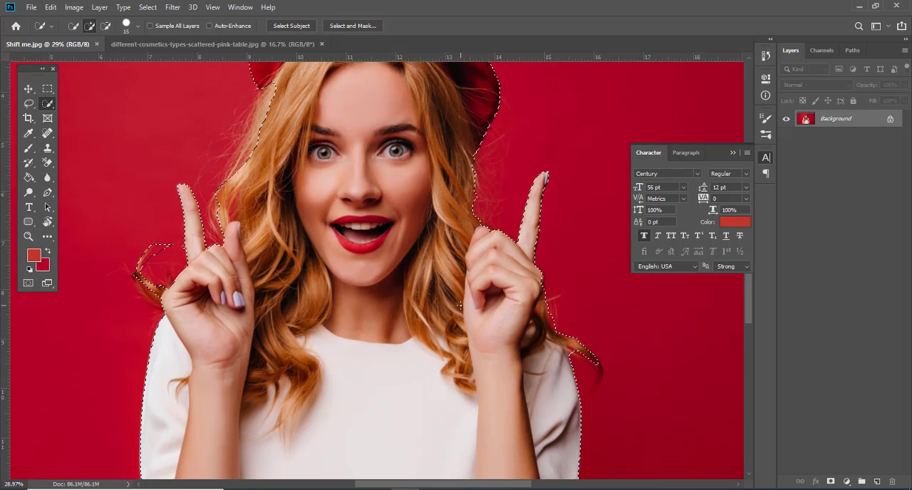
pyautogui.moveTo(274, 96); pyautogui.dragTo(257, 130)
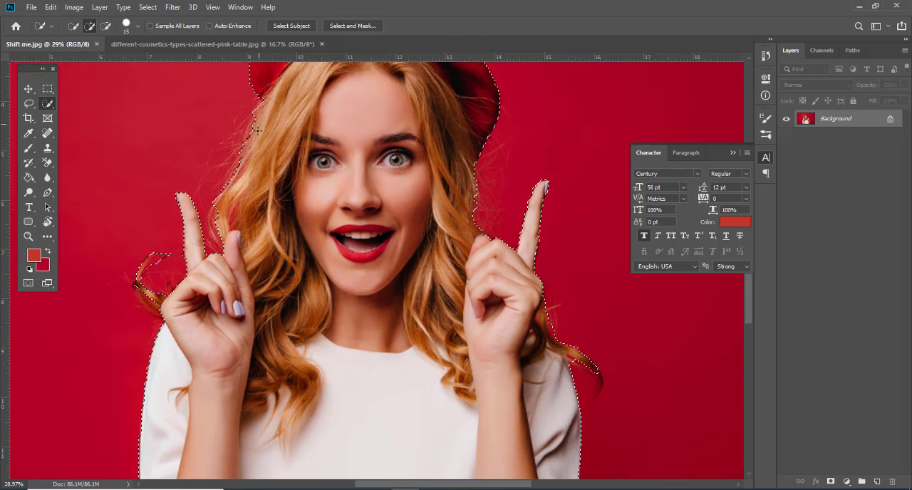
pyautogui.scroll(5, 384, 218)
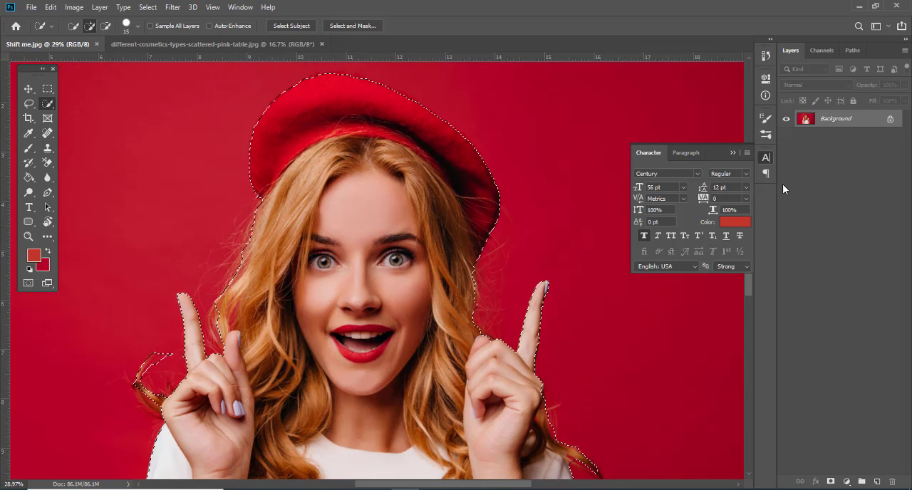
pyautogui.scroll(-2, 438, 171)
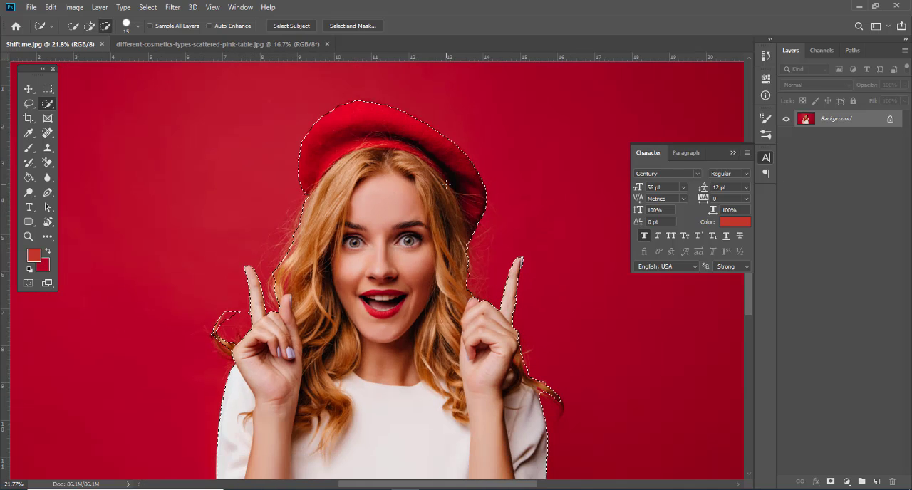
pyautogui.click(28, 89)
pyautogui.press('m')
pyautogui.click(29, 88)
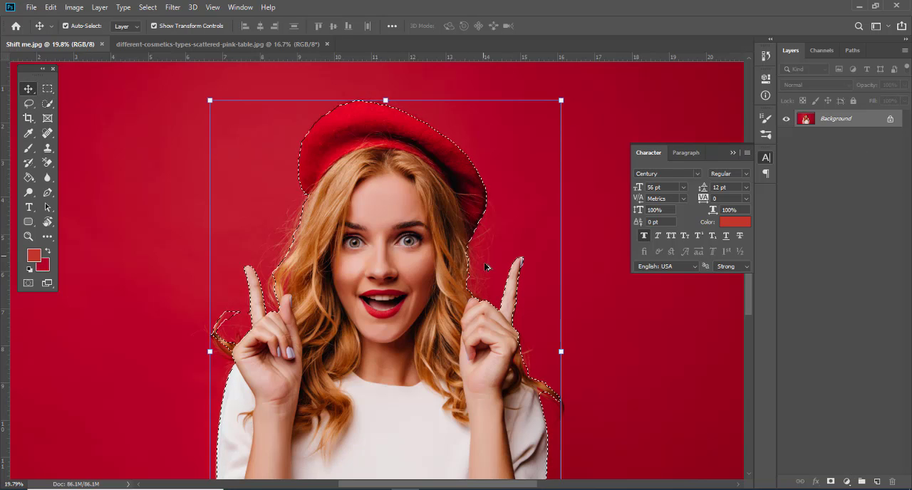
pyautogui.scroll(-3, 423, 358)
pyautogui.scroll(3, 356, 220)
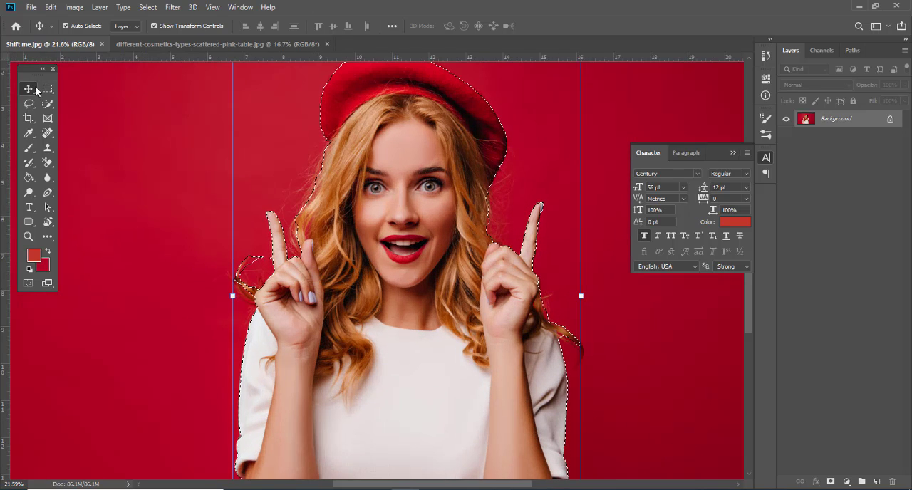
# Step: Open the woman's selection in Select and Mask with the Quick Selection tool and keep the On Black view
pyautogui.click(48, 105)
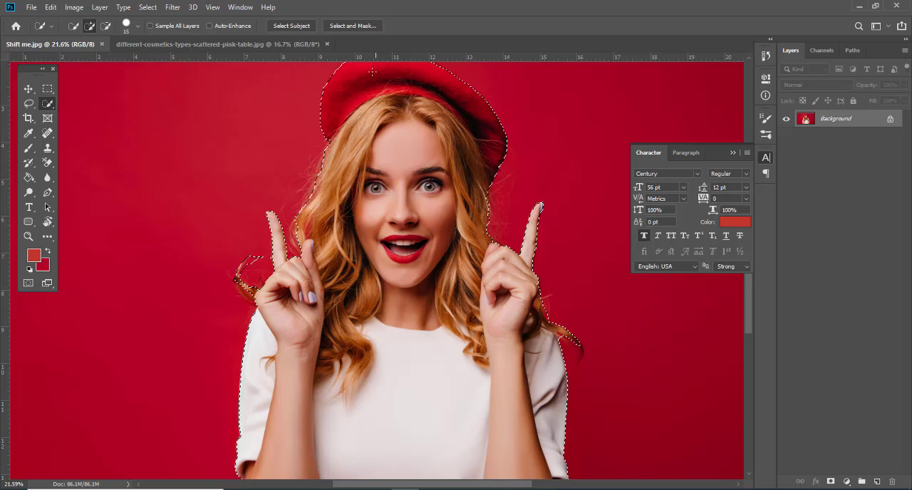
pyautogui.click(363, 26)
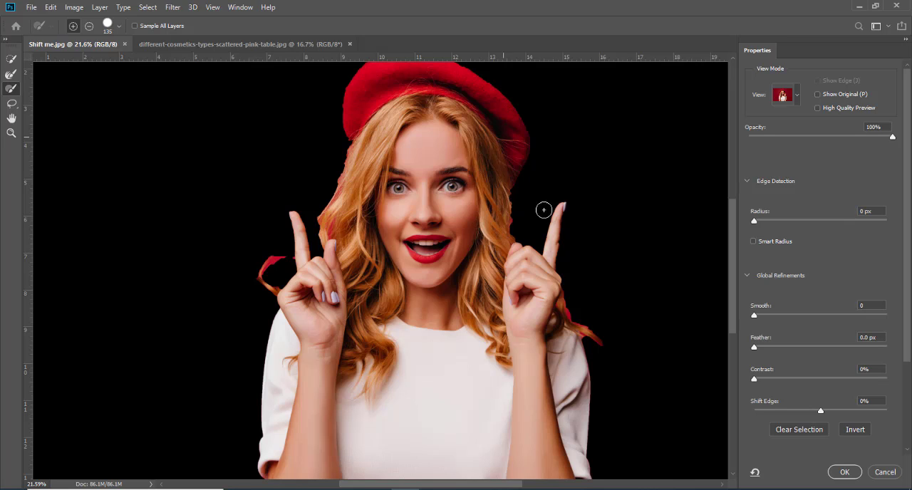
pyautogui.click(795, 96)
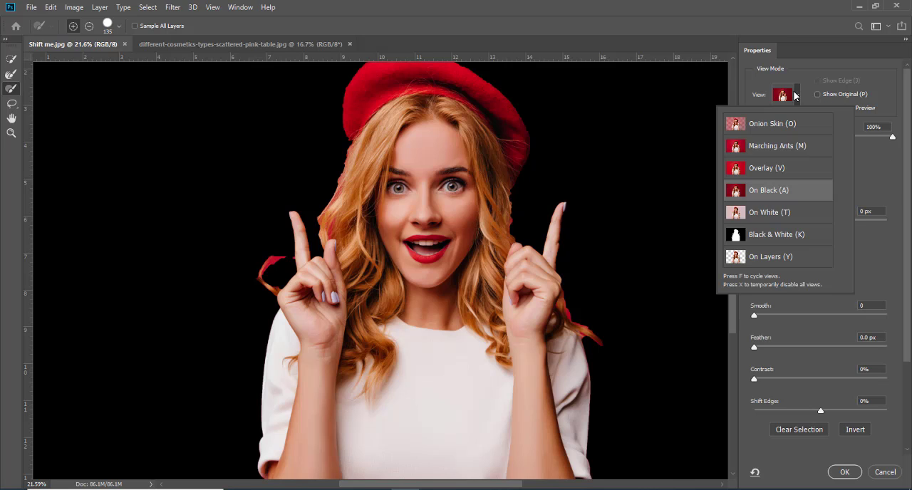
pyautogui.click(883, 151)
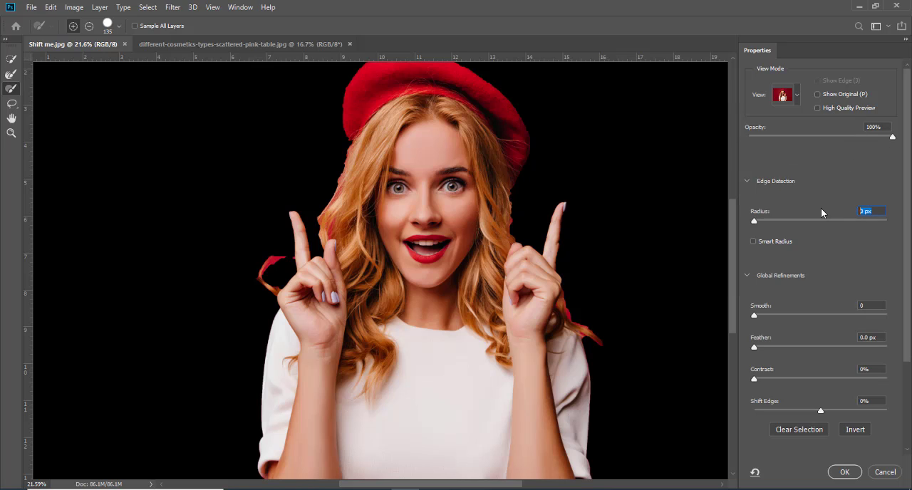
# Step: Set the edge detection radius to 9 px and enable Smart Radius
pyautogui.write('9')
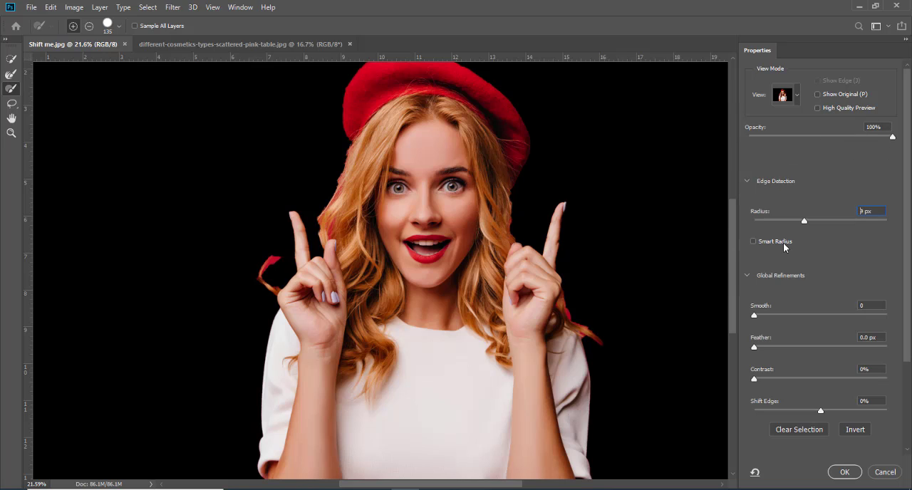
pyautogui.click(784, 245)
pyautogui.scroll(-5, 811, 258)
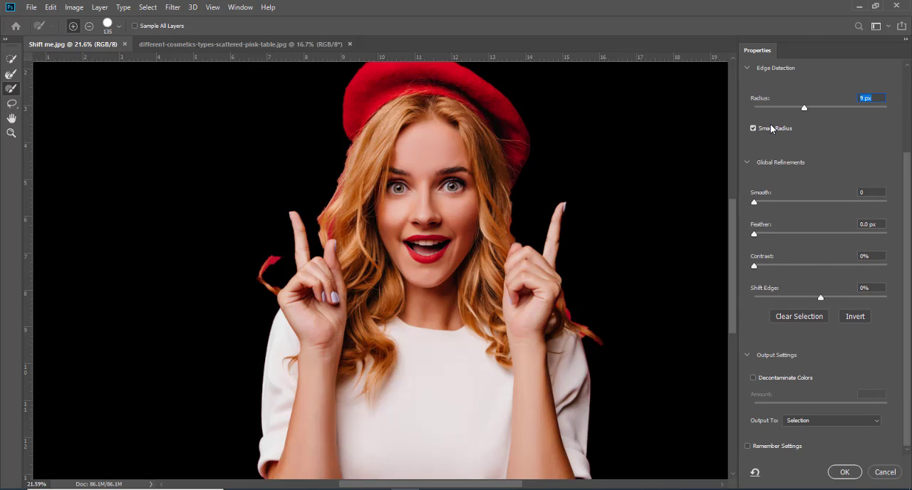
# Step: Brush in the outer hair edge on the image's left side of the face
pyautogui.click(119, 27)
pyautogui.click(118, 26)
pyautogui.moveTo(344, 193)
pyautogui.mouseDown()
pyautogui.moveTo(324, 223)
pyautogui.moveTo(328, 240)
pyautogui.mouseUp()
# Step: Try brushing in the loose curls beside both hands and refining the edge with Smart Radius, an 8 px radius and 62% color decontamination
pyautogui.moveTo(276, 254)
pyautogui.mouseDown()
pyautogui.moveTo(269, 265)
pyautogui.moveTo(279, 290)
pyautogui.mouseUp()
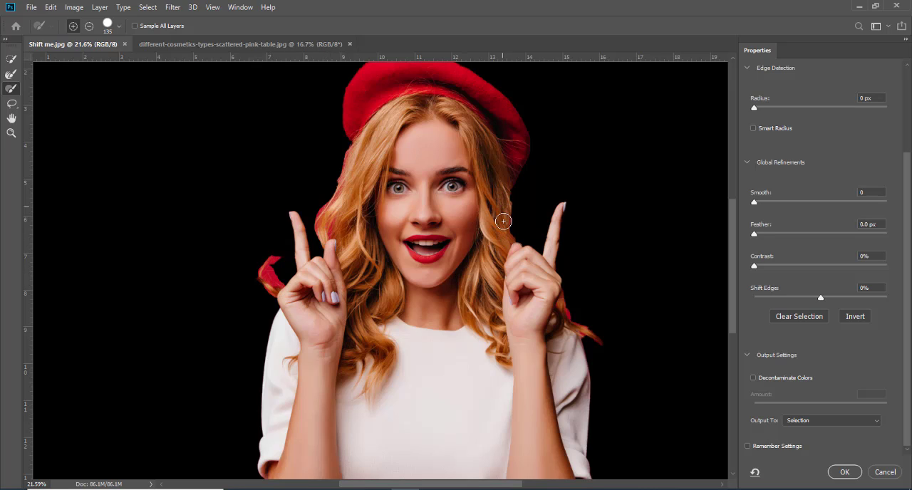
pyautogui.moveTo(546, 272)
pyautogui.mouseDown()
pyautogui.moveTo(590, 336)
pyautogui.moveTo(581, 348)
pyautogui.moveTo(592, 338)
pyautogui.mouseUp()
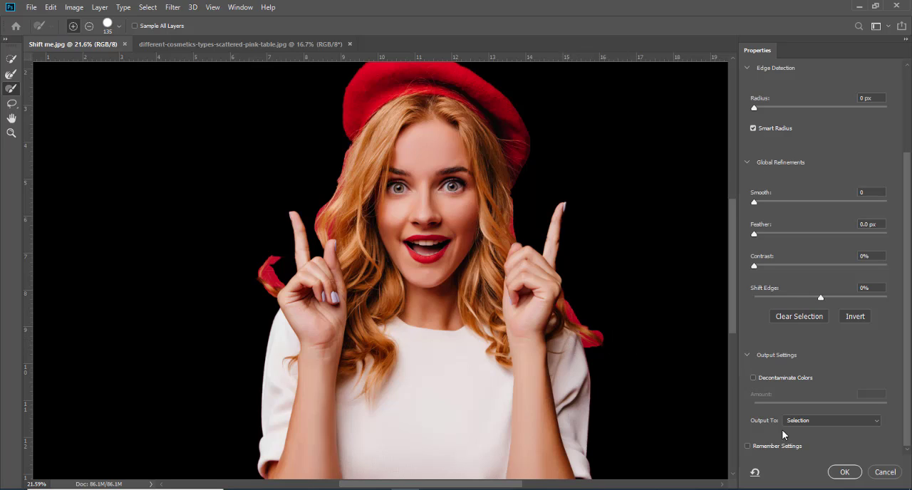
pyautogui.click(761, 382)
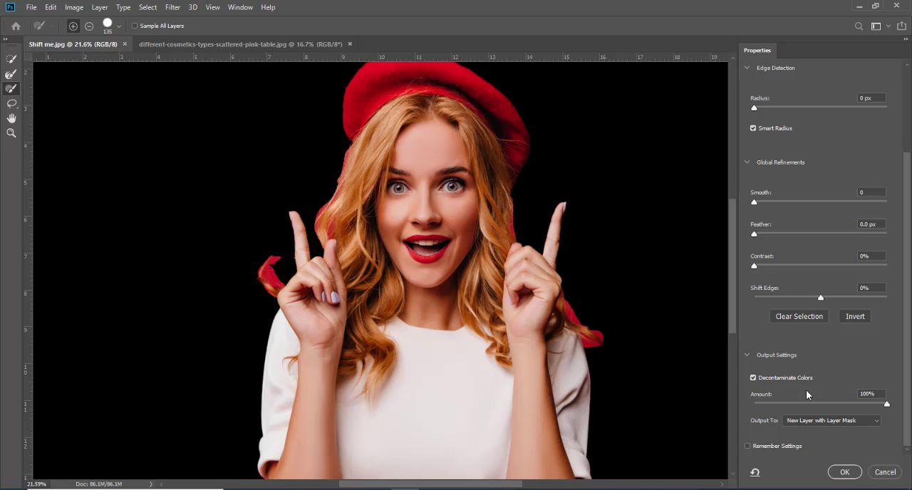
pyautogui.moveTo(876, 404); pyautogui.dragTo(865, 407)
pyautogui.moveTo(754, 108); pyautogui.dragTo(807, 108)
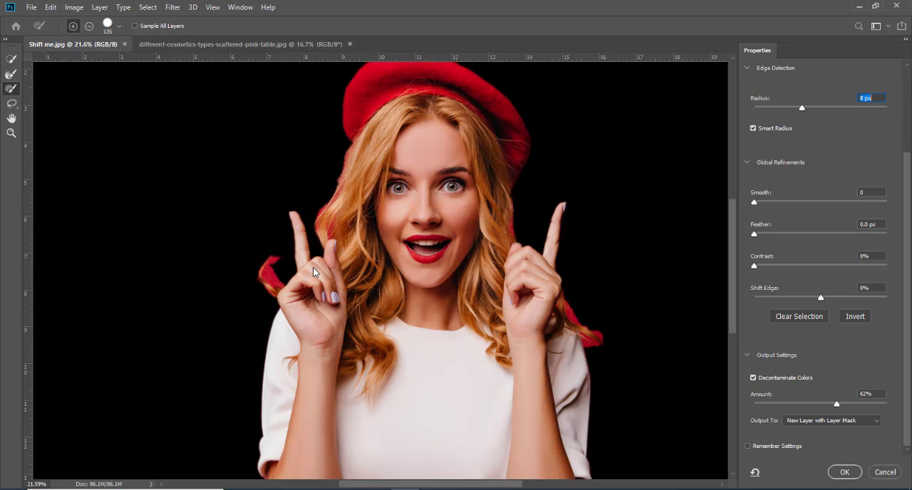
# Step: Undo the brushed curls together with the radius, Smart Radius and Decontaminate Colors changes
pyautogui.hotkey('ctrl', 'z')
pyautogui.hotkey('ctrl', 'z')
pyautogui.hotkey('ctrl', 'z')
pyautogui.hotkey('ctrl', 'z')
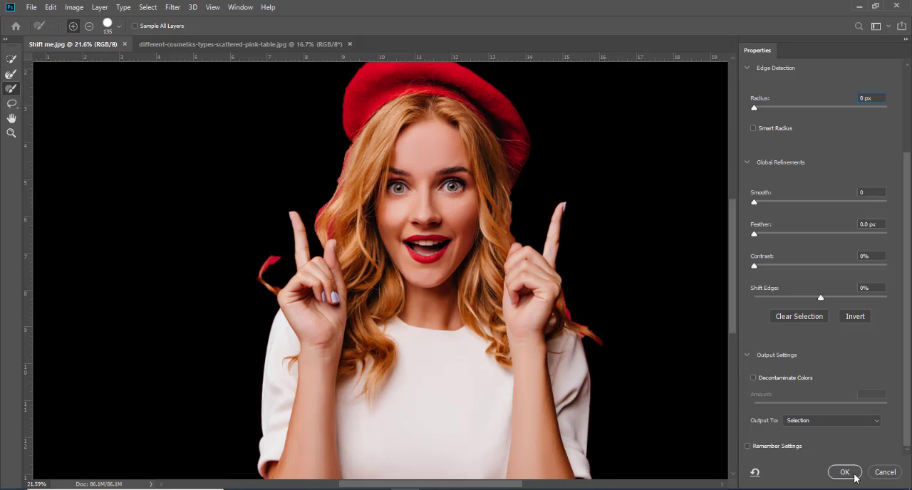
# Step: Enable Decontaminate Colors at 81% with output to a new layer with layer mask
pyautogui.click(803, 379)
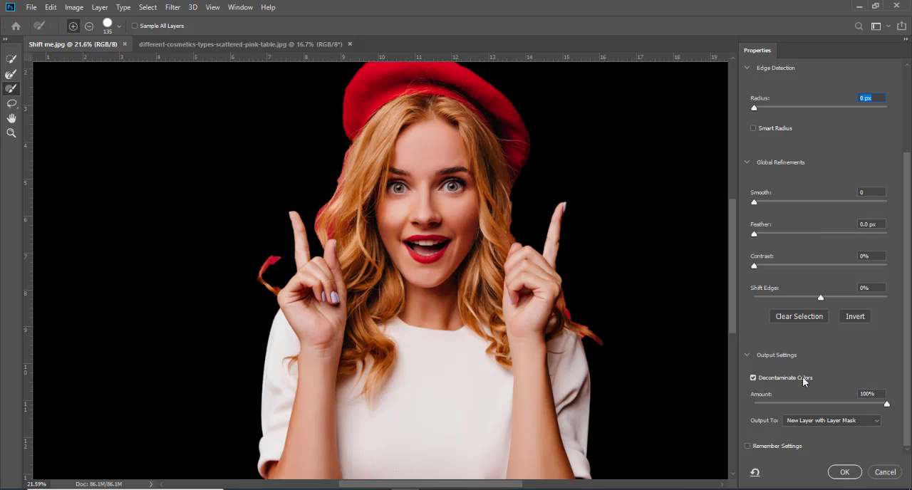
pyautogui.click(803, 379)
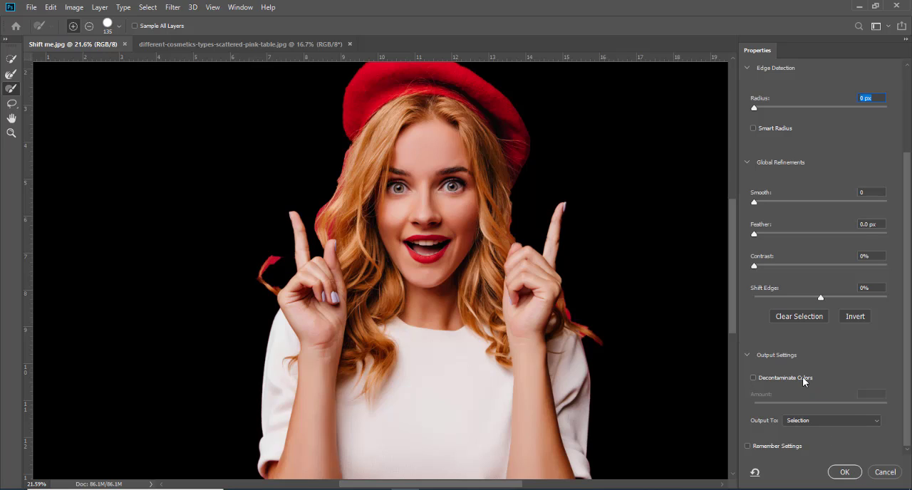
pyautogui.click(804, 379)
pyautogui.moveTo(885, 404); pyautogui.dragTo(867, 405)
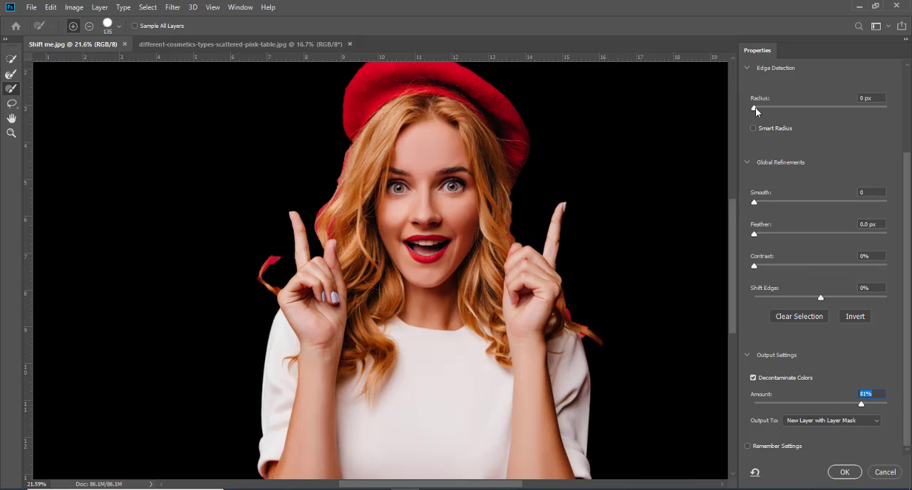
# Step: Refine the woman's edges with Smart Radius and a 66 px radius, and apply the result as a masked layer
pyautogui.moveTo(755, 108); pyautogui.dragTo(835, 108)
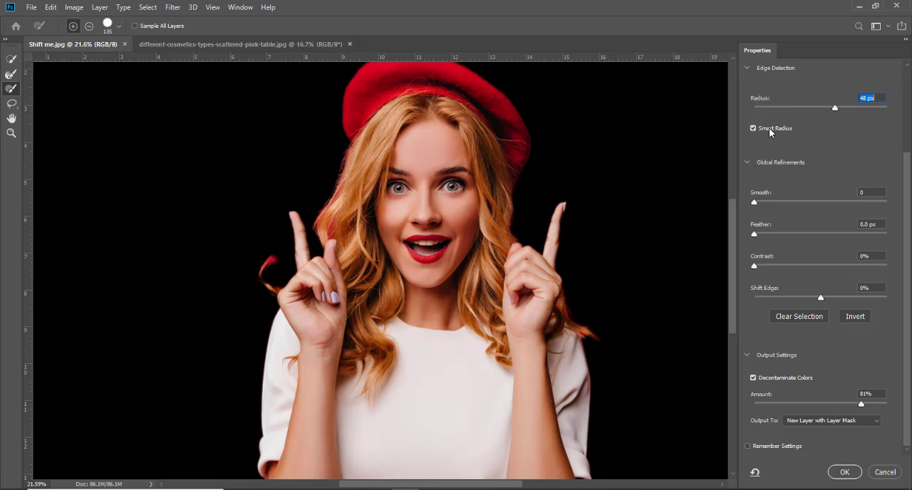
pyautogui.moveTo(834, 109)
pyautogui.mouseDown()
pyautogui.moveTo(850, 109)
pyautogui.moveTo(823, 109)
pyautogui.moveTo(845, 109)
pyautogui.mouseUp()
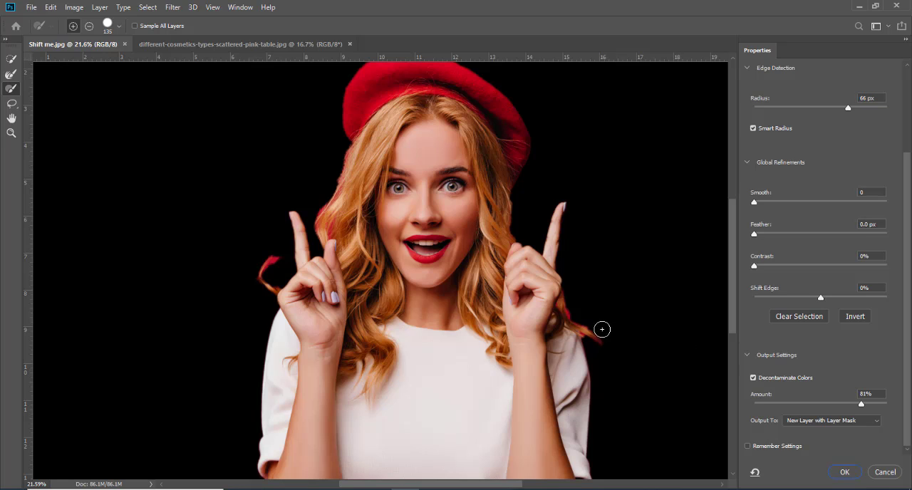
pyautogui.press('m')
pyautogui.press('b')
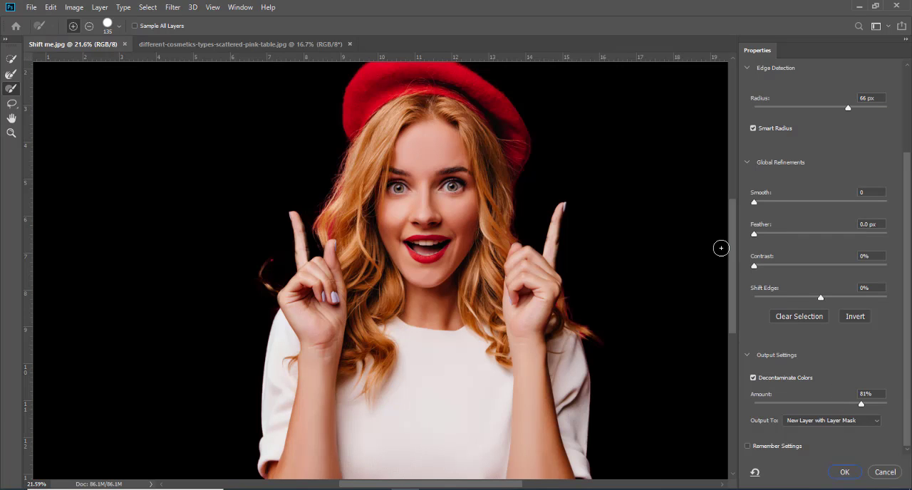
pyautogui.click(848, 472)
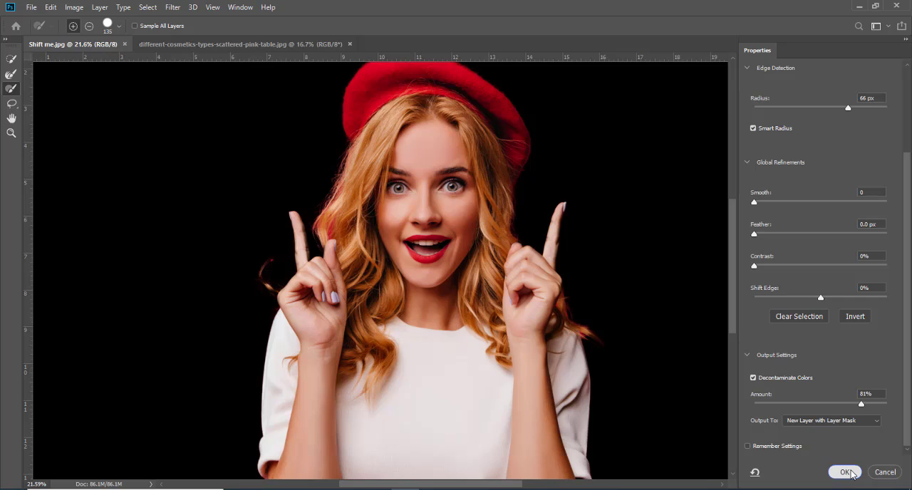
# Step: Move the cut-out woman's layer towards the left side of the canvas with the Move tool
pyautogui.scroll(-4, 394, 141)
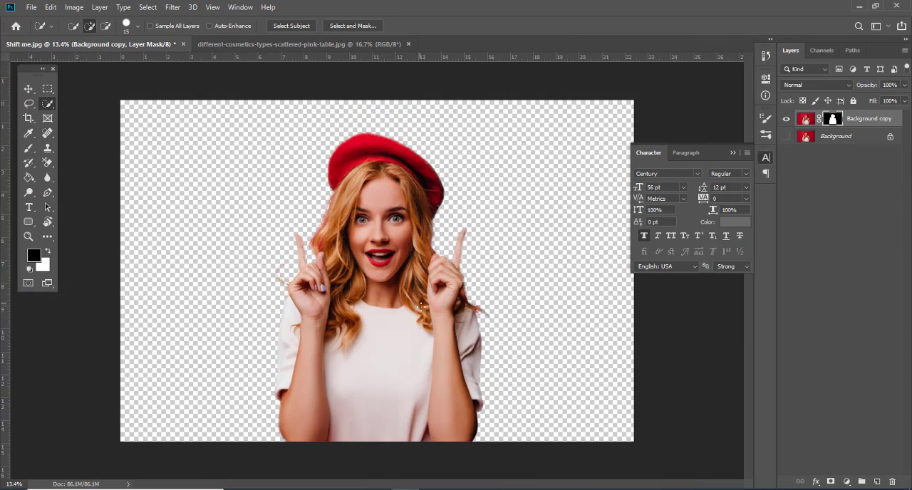
pyautogui.scroll(4, 376, 289)
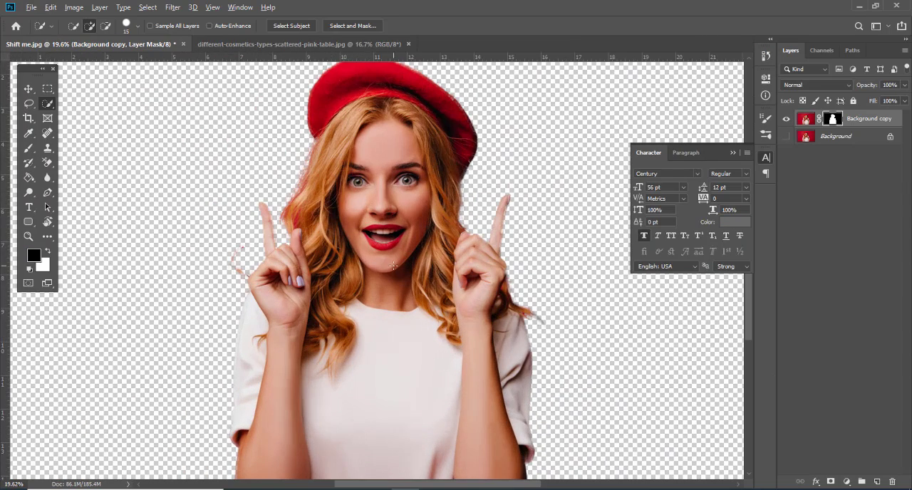
pyautogui.scroll(-3, 393, 266)
pyautogui.press('v')
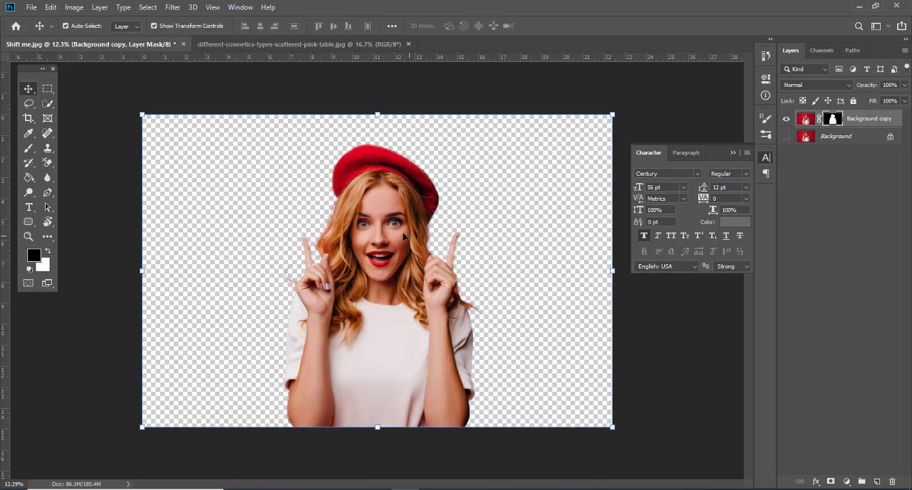
pyautogui.moveTo(396, 211)
pyautogui.mouseDown()
pyautogui.moveTo(407, 202)
pyautogui.moveTo(359, 195)
pyautogui.mouseUp()
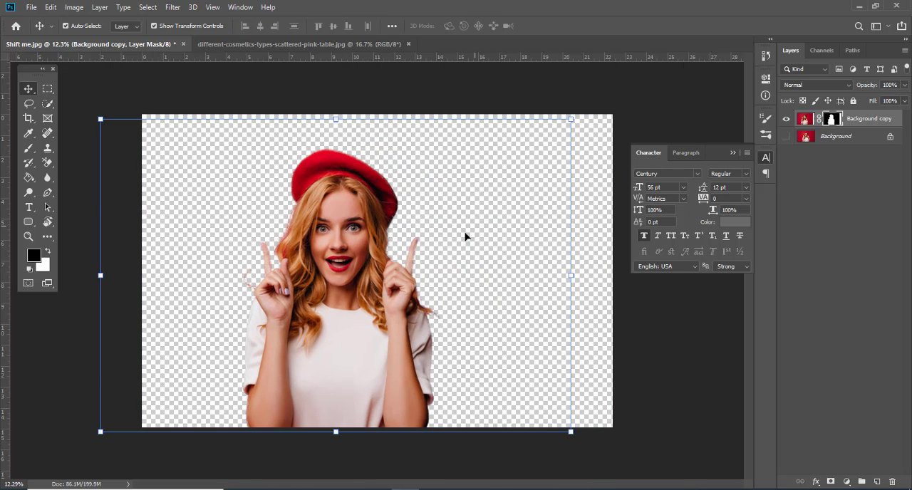
# Step: Transfer the masked cut-out woman layer into the pink cosmetics photo and place her over its empty left part
pyautogui.scroll(-1, 464, 237)
pyautogui.moveTo(347, 245); pyautogui.dragTo(320, 302)
pyautogui.scroll(-3, 320, 302)
pyautogui.click(511, 211)
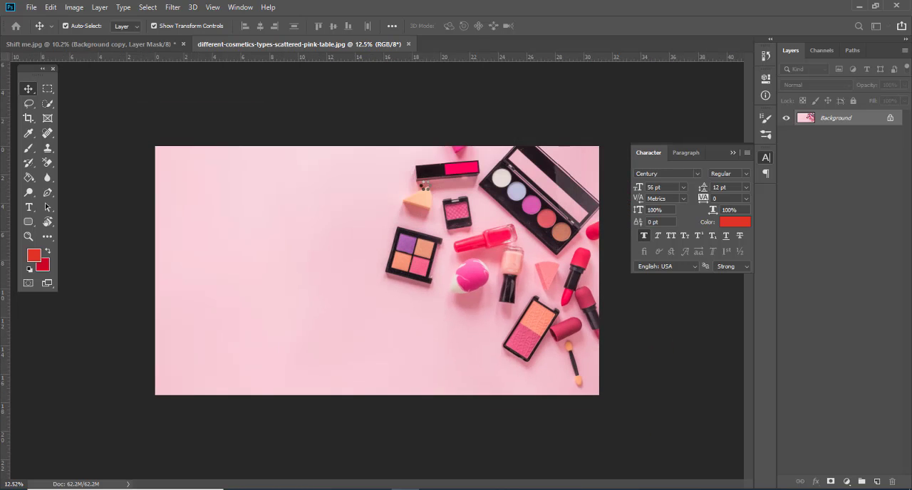
pyautogui.moveTo(285, 280); pyautogui.dragTo(241, 244)
pyautogui.scroll(6, 248, 294)
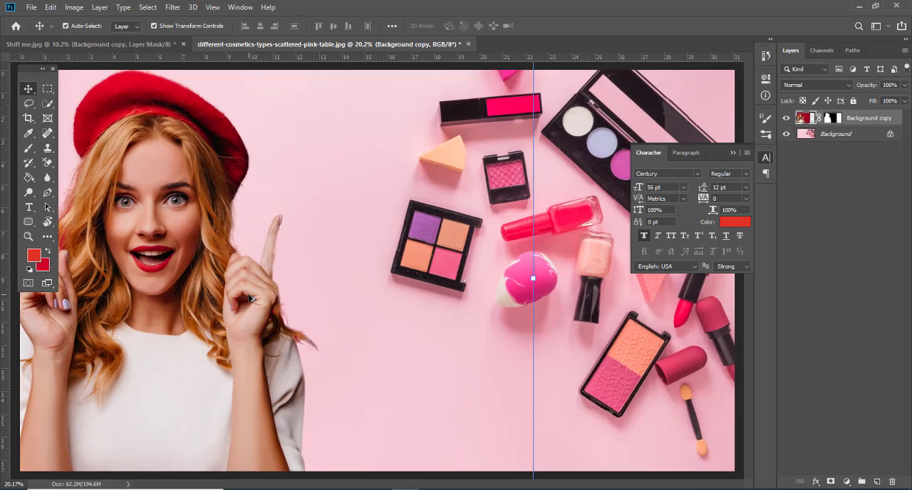
# Step: Examine the woman's cut-out edges around the beret, hair, raised finger and sleeve for leftover background colour
pyautogui.scroll(-1, 248, 294)
pyautogui.scroll(4, 187, 155)
pyautogui.moveTo(216, 133); pyautogui.dragTo(234, 220)
pyautogui.scroll(-6, 237, 157)
pyautogui.scroll(3, 356, 171)
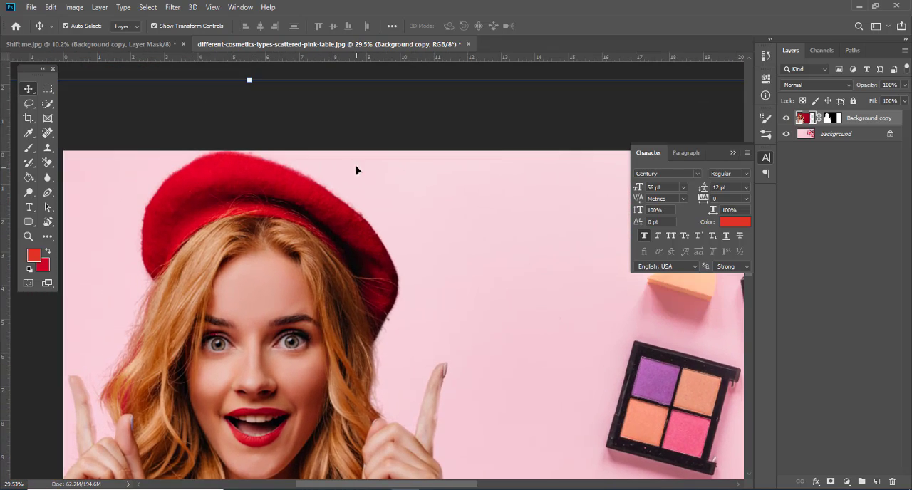
pyautogui.scroll(6, 377, 242)
pyautogui.moveTo(378, 242); pyautogui.dragTo(218, 86)
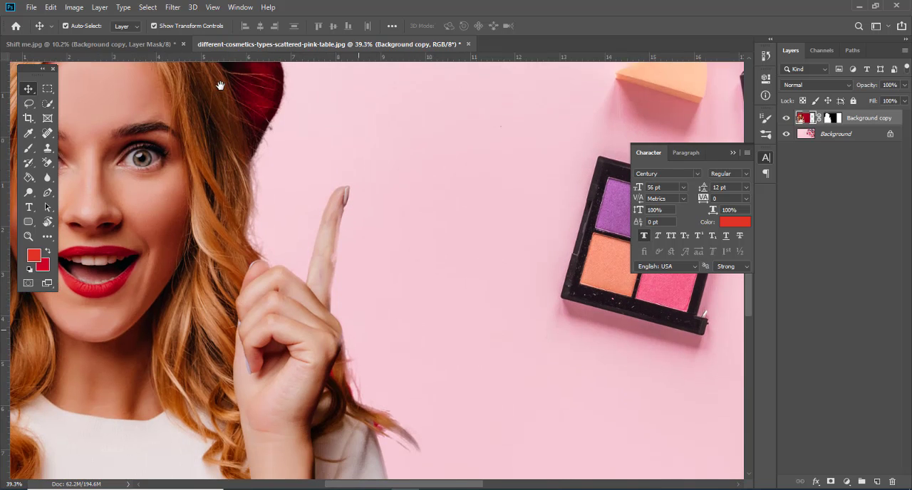
pyautogui.moveTo(291, 322); pyautogui.dragTo(188, 121)
pyautogui.scroll(-3, 265, 246)
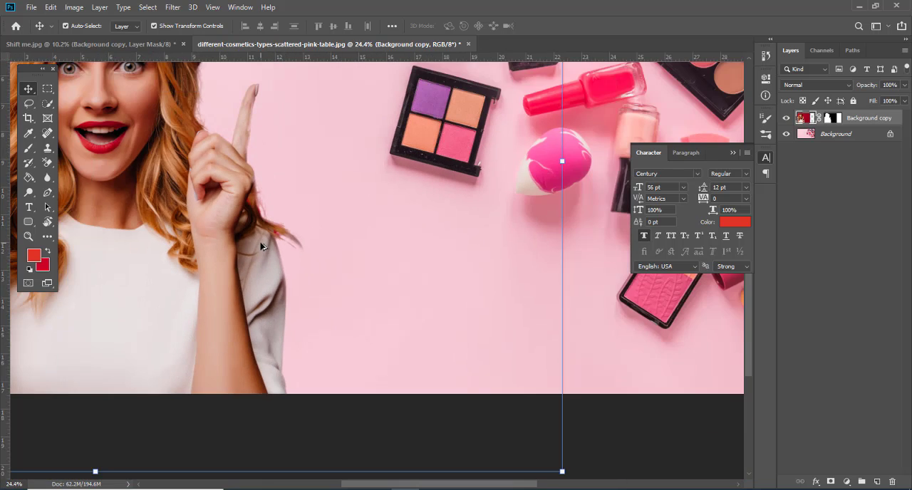
# Step: Erase the red remnant between the hair strands above the sleeve using the Eraser tool with a 15 px brush
pyautogui.scroll(6, 274, 247)
pyautogui.scroll(5, 270, 242)
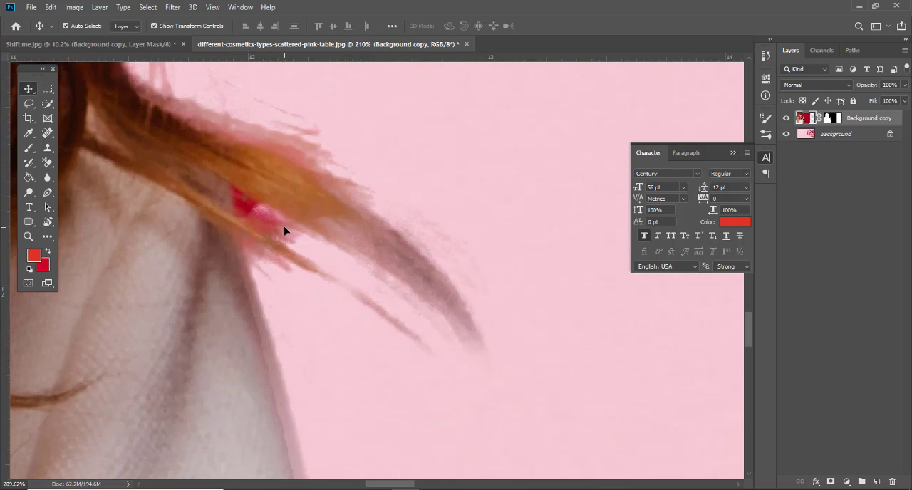
pyautogui.scroll(-2, 285, 234)
pyautogui.press('e')
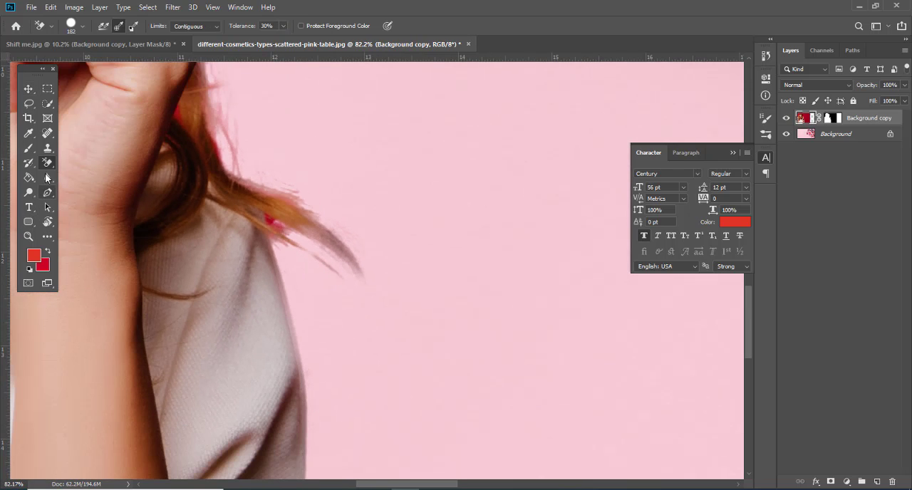
pyautogui.rightClick(46, 166)
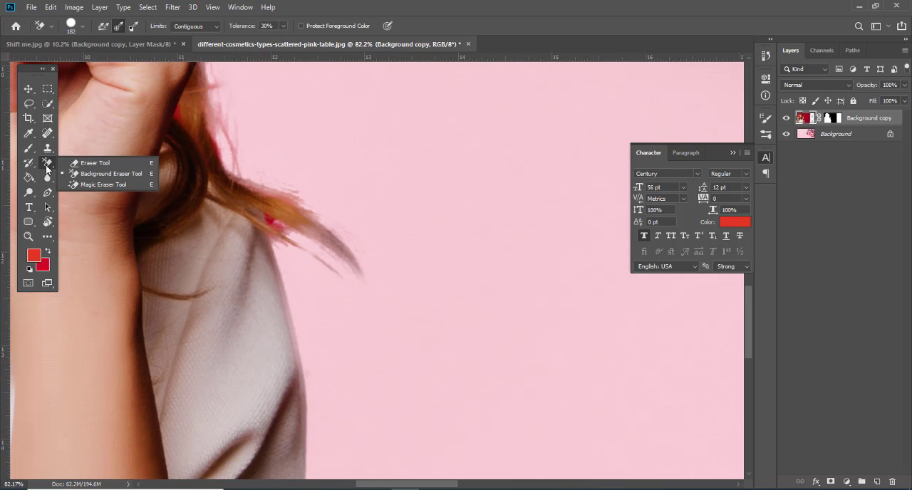
pyautogui.click(87, 163)
pyautogui.press('[')
pyautogui.press('[')
pyautogui.press('[')
pyautogui.press('[')
pyautogui.press('[')
pyautogui.press('[')
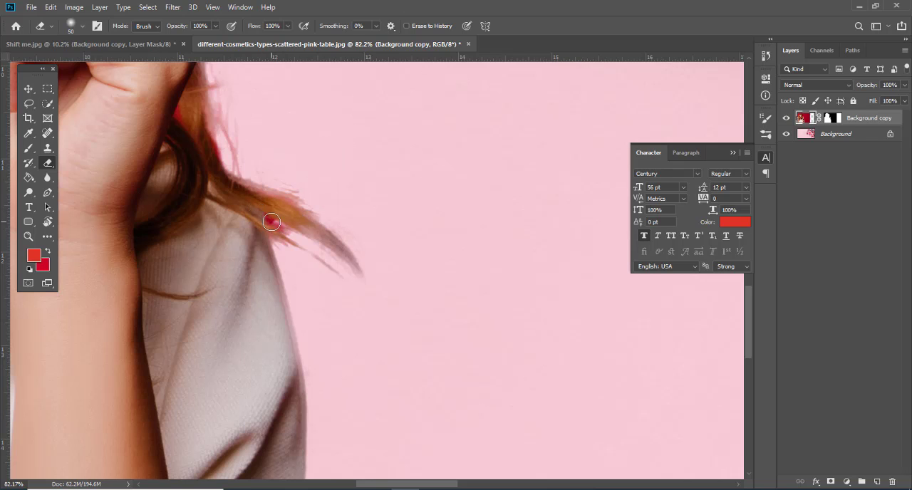
pyautogui.press('[')
pyautogui.scroll(-4, 322, 255)
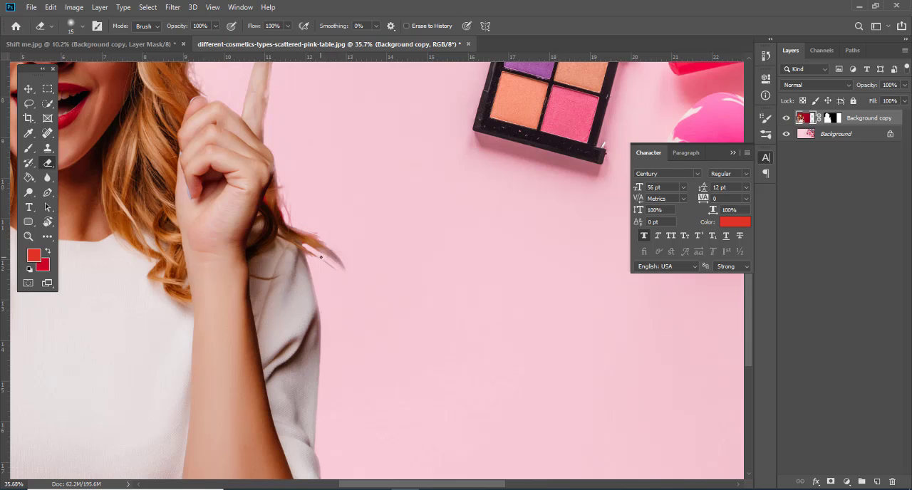
pyautogui.scroll(1, 289, 218)
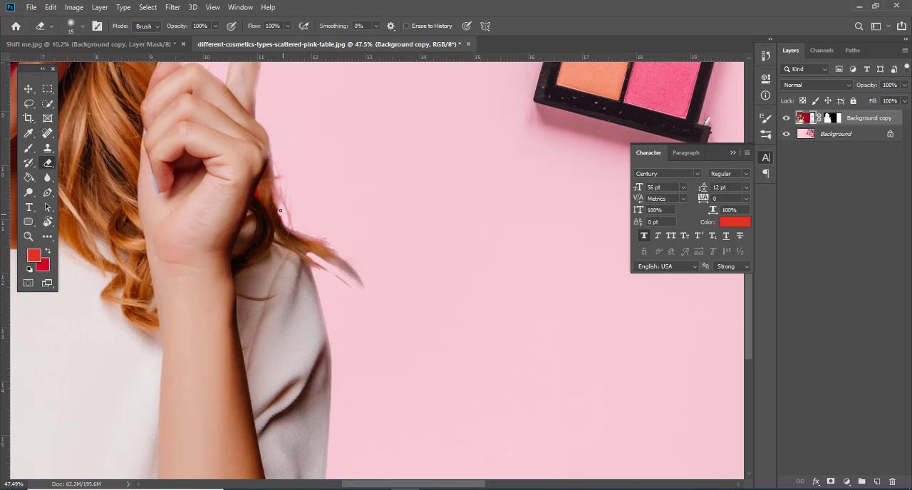
pyautogui.scroll(5, 280, 210)
pyautogui.press('w')
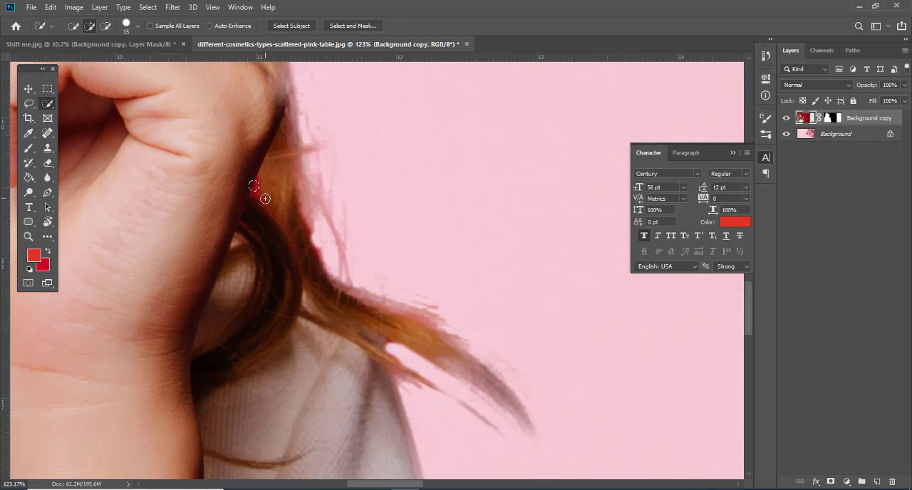
pyautogui.click(259, 194)
pyautogui.hotkey('ctrl', 'd')
pyautogui.scroll(-10, 259, 186)
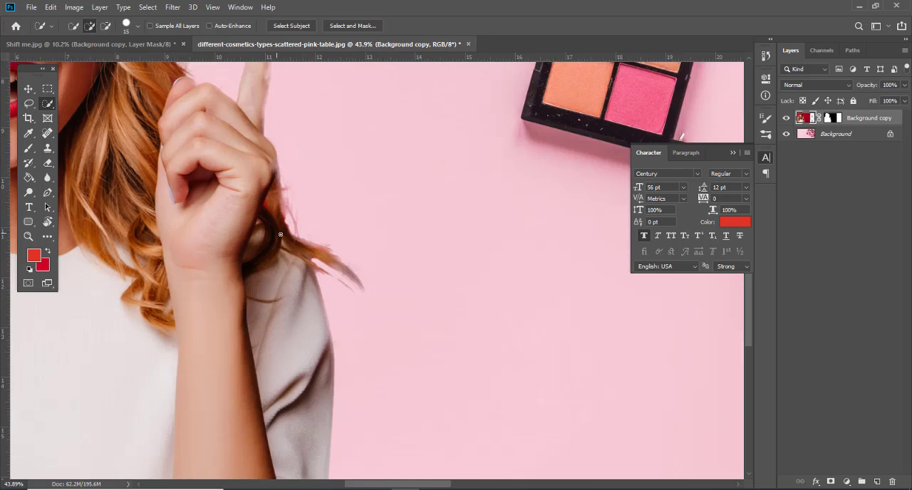
# Step: Scale the woman's layer down to 91.63% and position her against the photo's left edge
pyautogui.press('v')
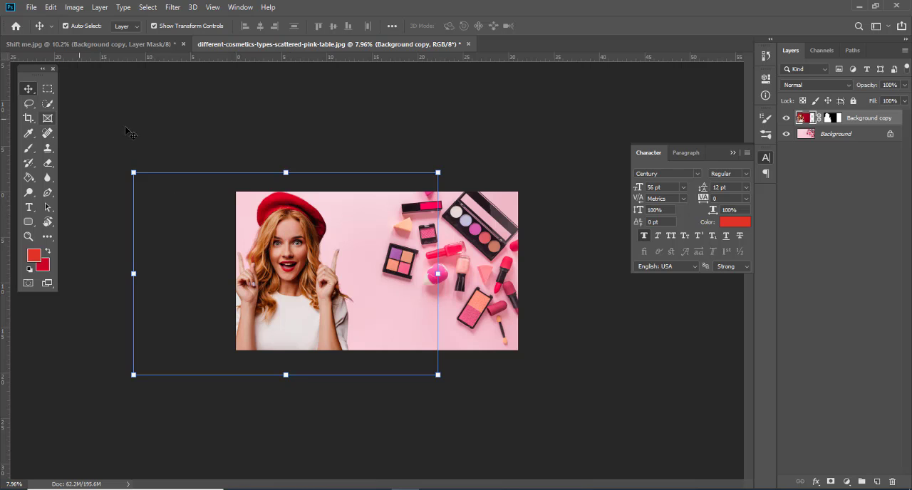
pyautogui.moveTo(437, 173); pyautogui.dragTo(425, 179)
pyautogui.scroll(3, 307, 284)
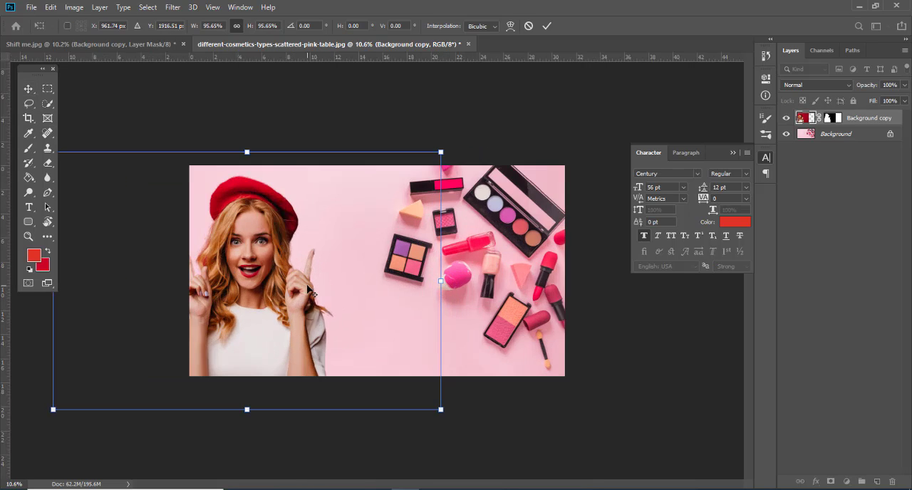
pyautogui.hotkey('alt', 'space')
pyautogui.press('Escape')
pyautogui.moveTo(263, 304)
pyautogui.mouseDown()
pyautogui.moveTo(292, 306)
pyautogui.moveTo(275, 305)
pyautogui.mouseUp()
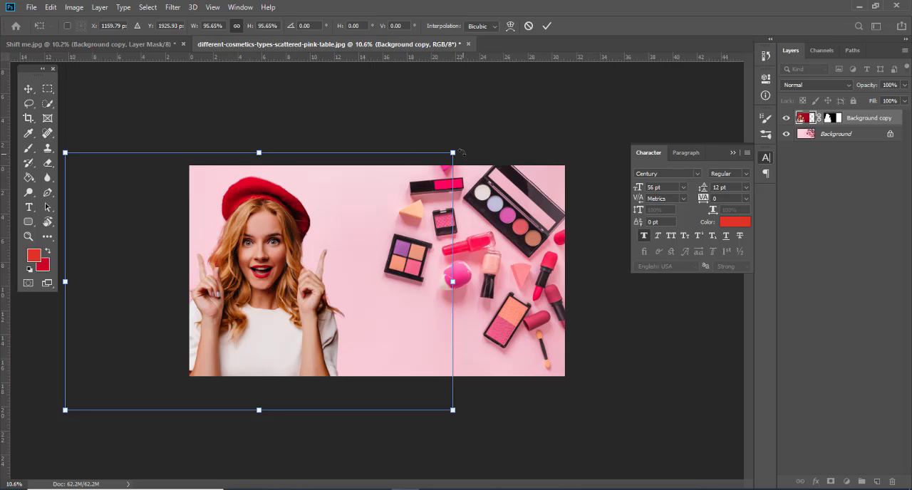
pyautogui.moveTo(453, 151); pyautogui.dragTo(436, 162)
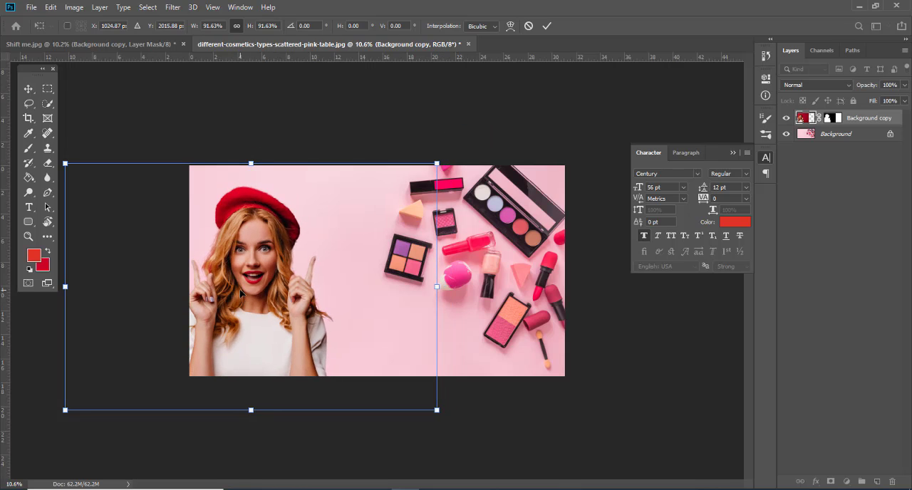
pyautogui.moveTo(242, 292); pyautogui.dragTo(232, 286)
pyautogui.press('Return')
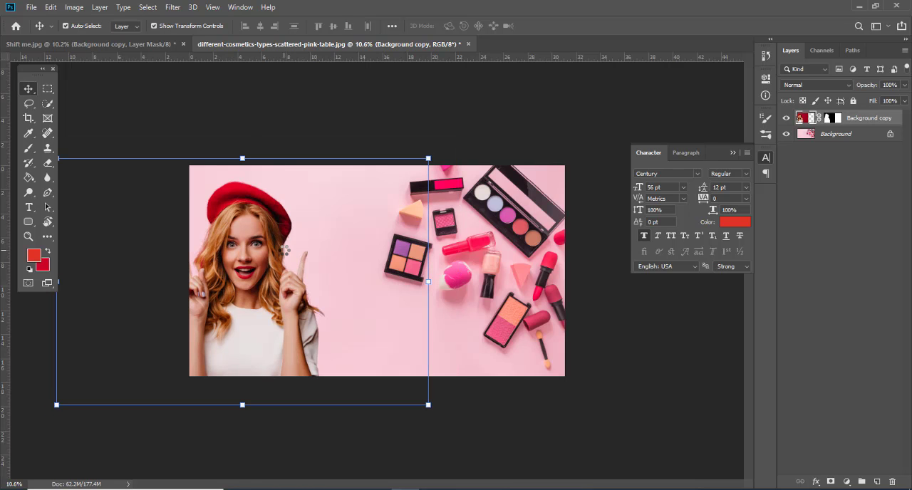
# Step: Shift the woman partly beyond the photo's left edge and enlarge her layer to 106.40%
pyautogui.scroll(4, 214, 122)
pyautogui.scroll(-4, 216, 122)
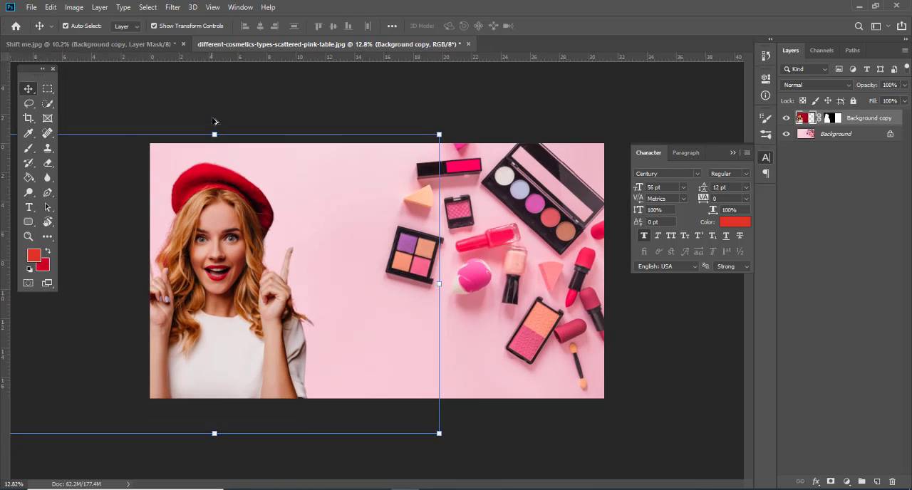
pyautogui.moveTo(263, 243); pyautogui.dragTo(235, 208)
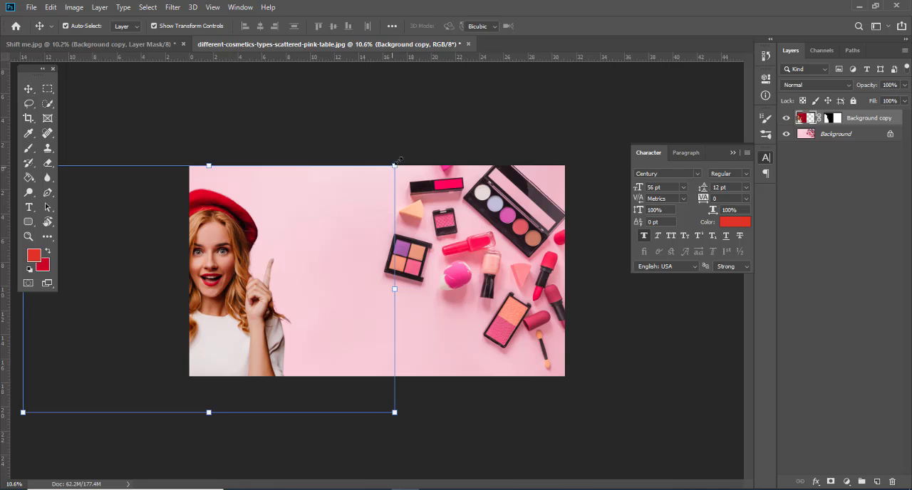
pyautogui.moveTo(399, 161); pyautogui.dragTo(422, 145)
pyautogui.moveTo(265, 243); pyautogui.dragTo(242, 245)
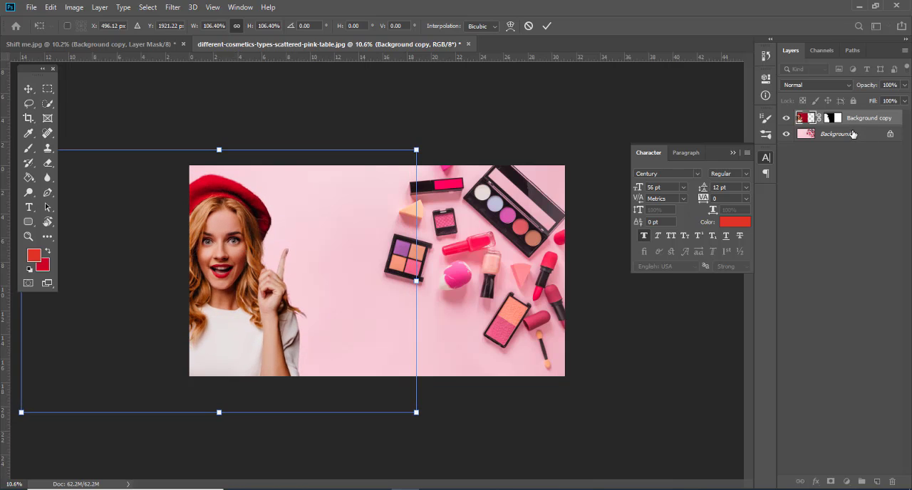
# Step: Add the text "Flat" in red 56 pt Century beside the beret and shrink its text box to fit
pyautogui.click(27, 209)
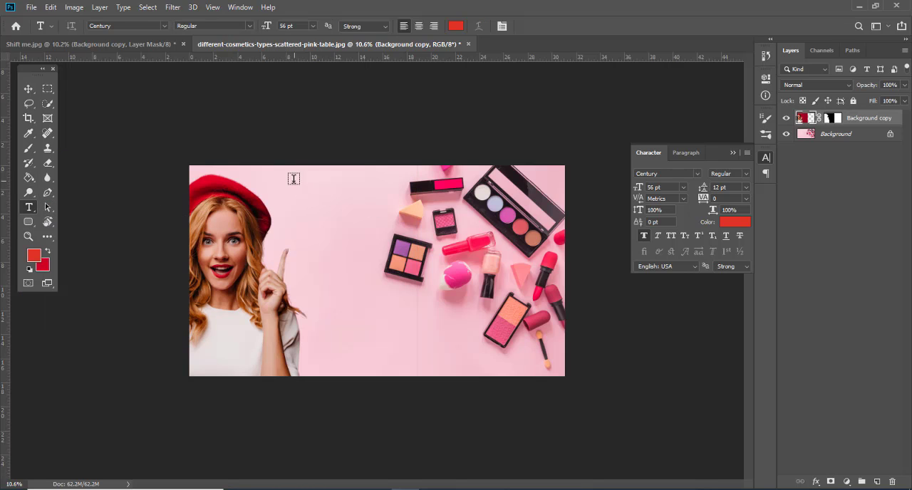
pyautogui.moveTo(287, 175); pyautogui.dragTo(407, 228)
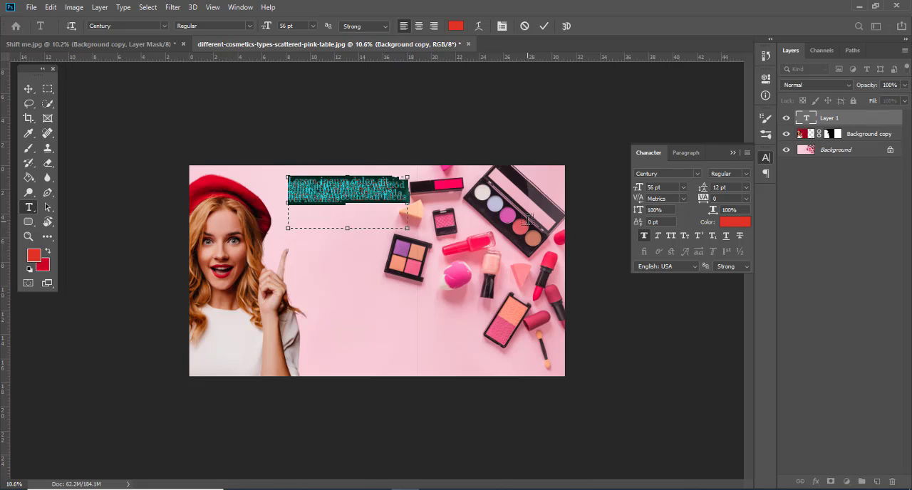
pyautogui.write('Flat')
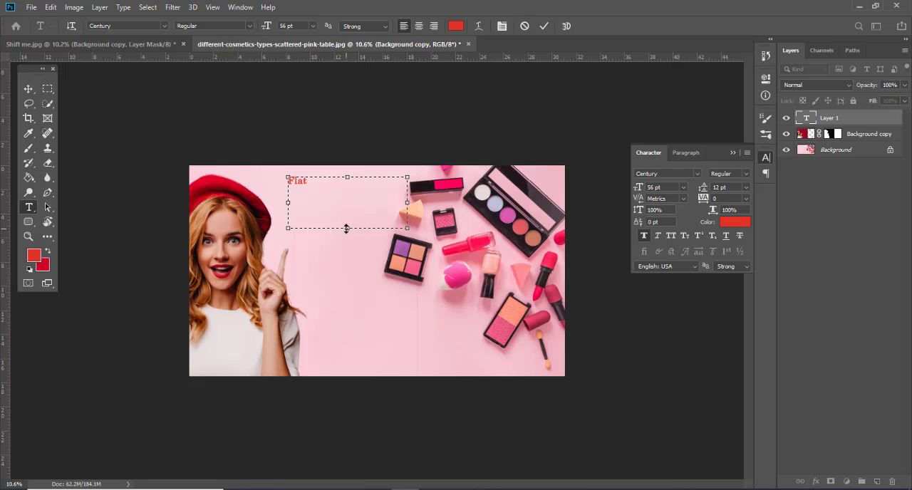
pyautogui.moveTo(346, 228); pyautogui.dragTo(346, 188)
pyautogui.moveTo(408, 183); pyautogui.dragTo(312, 201)
# Step: Duplicate the "Flat" text just below the original and change the copy's wording to "10%"
pyautogui.click(26, 88)
pyautogui.doubleClick(312, 200)
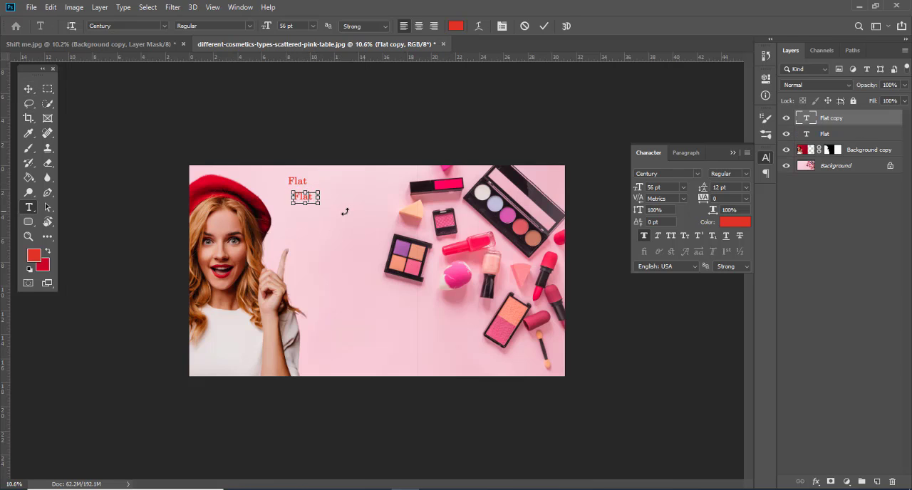
pyautogui.hotkey('ctrl', 'a')
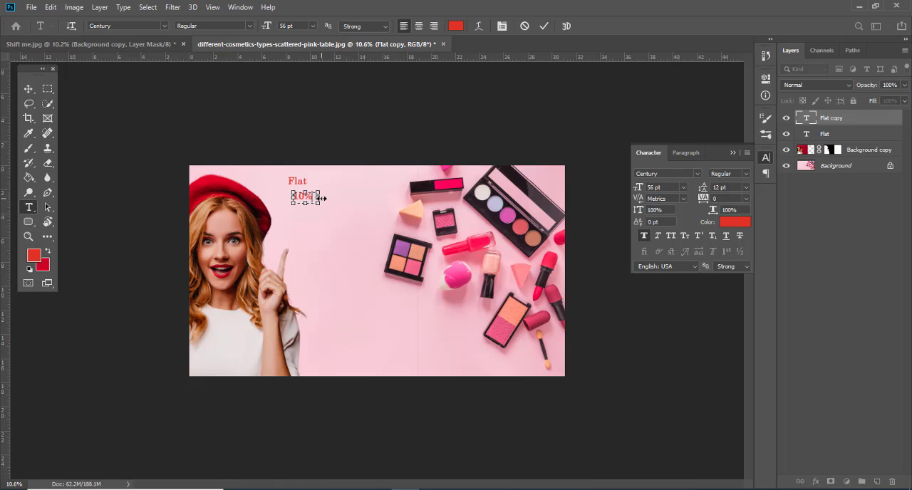
pyautogui.click(27, 89)
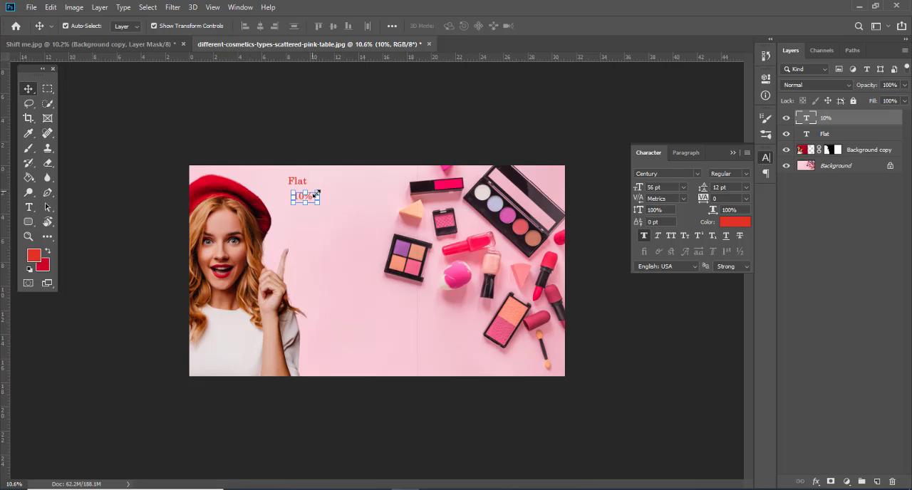
# Step: Enlarge the "10%" text to 215.81 pt and the "Flat" text to 156.74 pt, keeping "Flat" above "10%"
pyautogui.moveTo(318, 194); pyautogui.dragTo(354, 174)
pyautogui.moveTo(313, 195)
pyautogui.mouseDown()
pyautogui.moveTo(332, 210)
pyautogui.moveTo(269, 232)
pyautogui.moveTo(320, 210)
pyautogui.mouseUp()
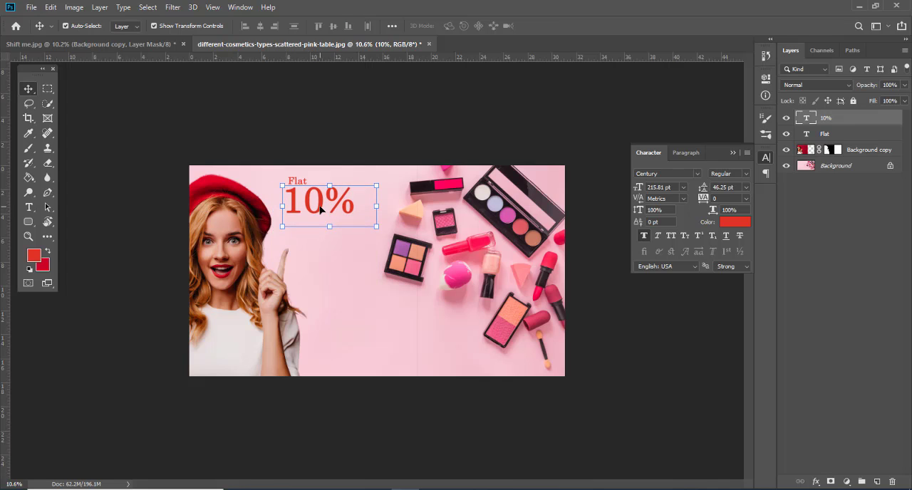
pyautogui.click(318, 164)
pyautogui.click(302, 179)
pyautogui.moveTo(308, 175); pyautogui.dragTo(336, 178)
pyautogui.press('Return')
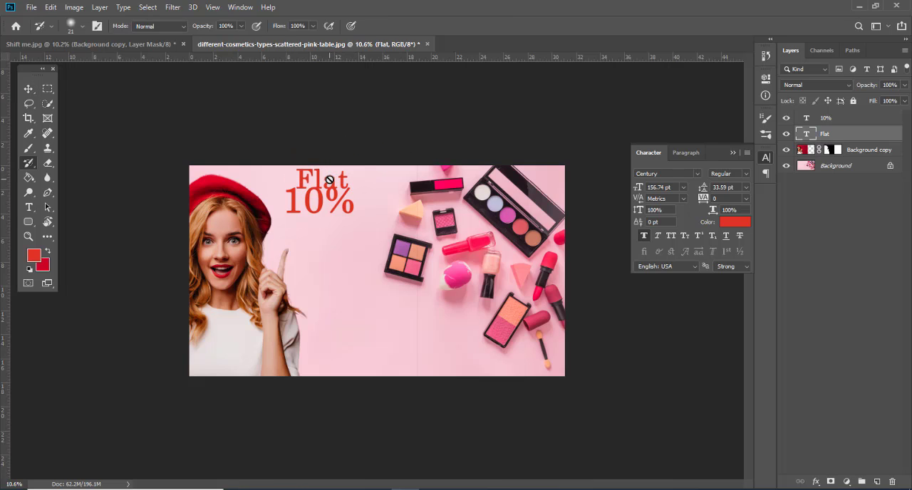
# Step: Delete and retype the letter "l" in the "Flat" text
pyautogui.press('t')
pyautogui.click(322, 176)
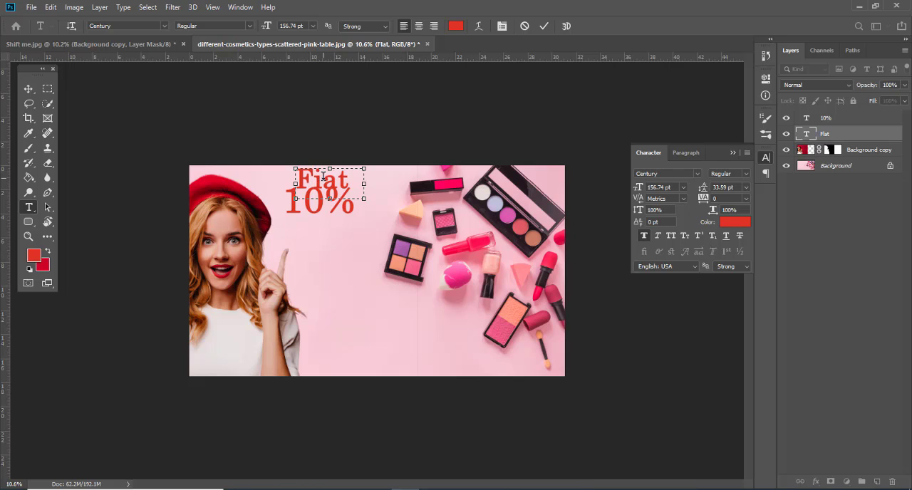
pyautogui.press('BackSpace')
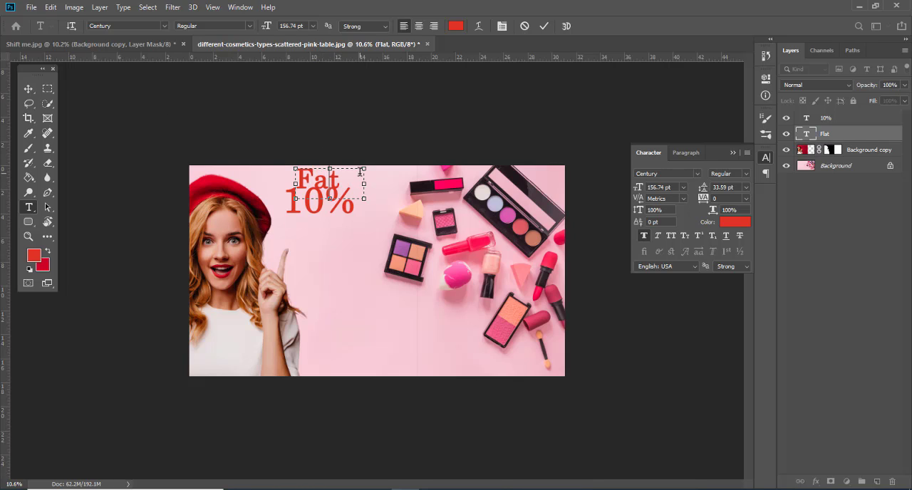
pyautogui.write('l')
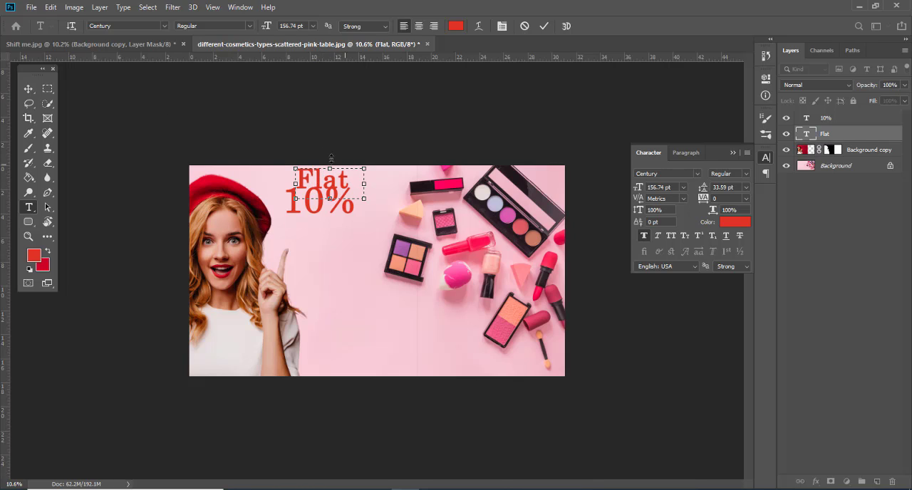
pyautogui.click(29, 88)
# Step: Move the "10%" text slightly down and to the right beneath "Flat", and tighten its text box around the characters
pyautogui.click(331, 205)
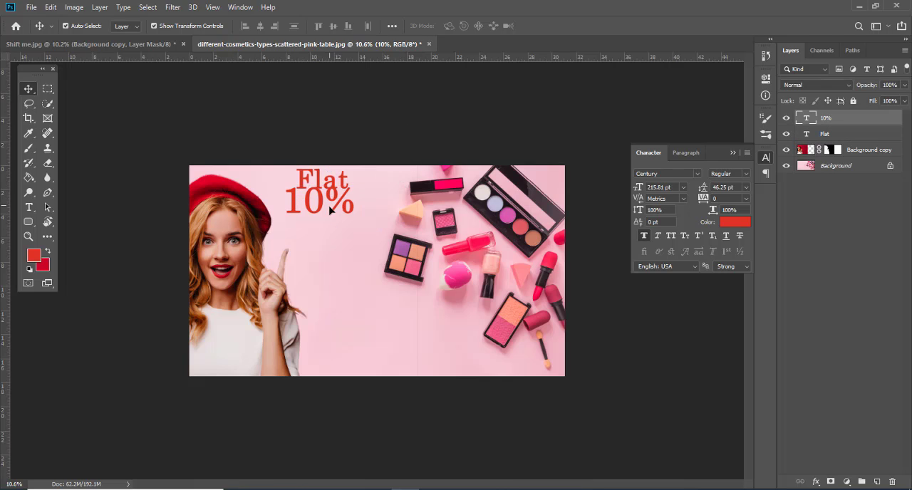
pyautogui.moveTo(330, 207); pyautogui.dragTo(339, 213)
pyautogui.press('t')
pyautogui.click(351, 212)
pyautogui.moveTo(396, 212); pyautogui.dragTo(375, 213)
pyautogui.moveTo(332, 233); pyautogui.dragTo(332, 223)
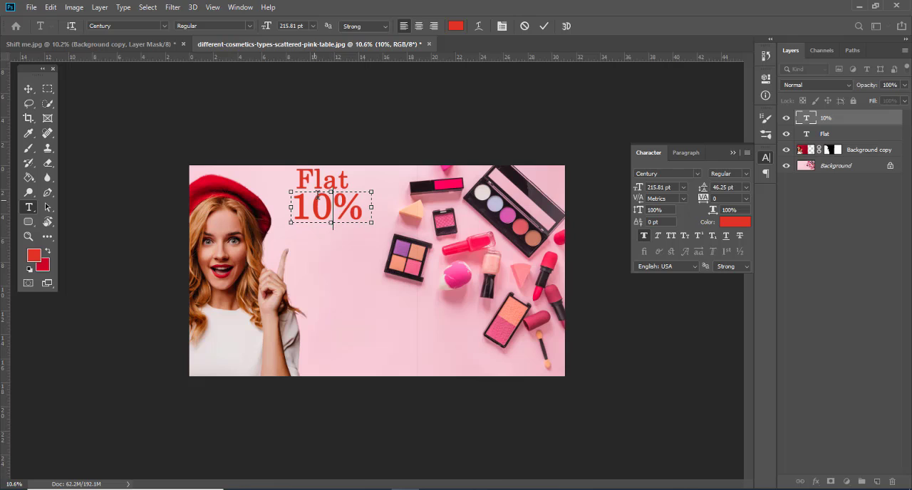
pyautogui.click(47, 88)
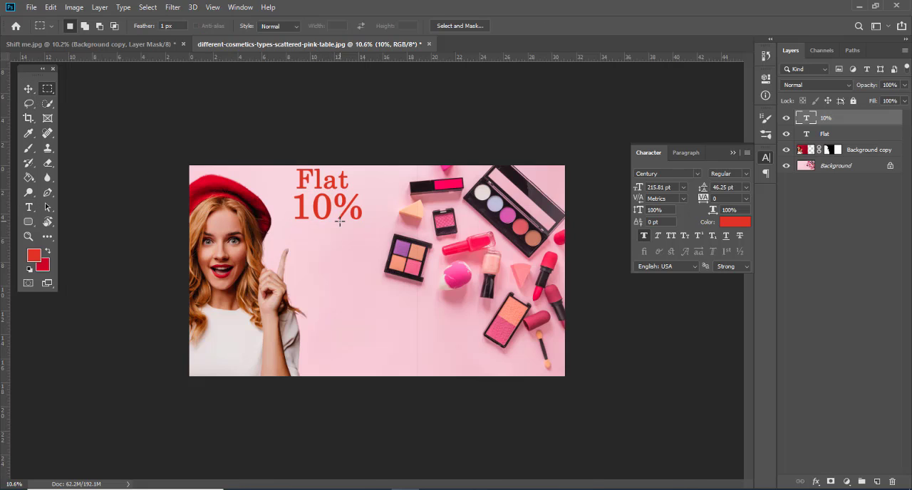
# Step: Draw a rounded rectangle about 1368 by 604 px around the "10%" text, with 60 px radii on all corners
pyautogui.press('v')
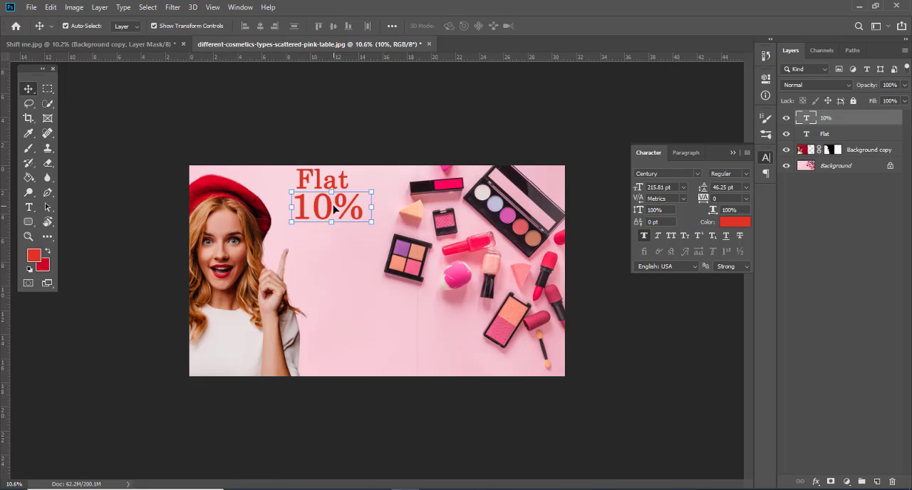
pyautogui.click(28, 222)
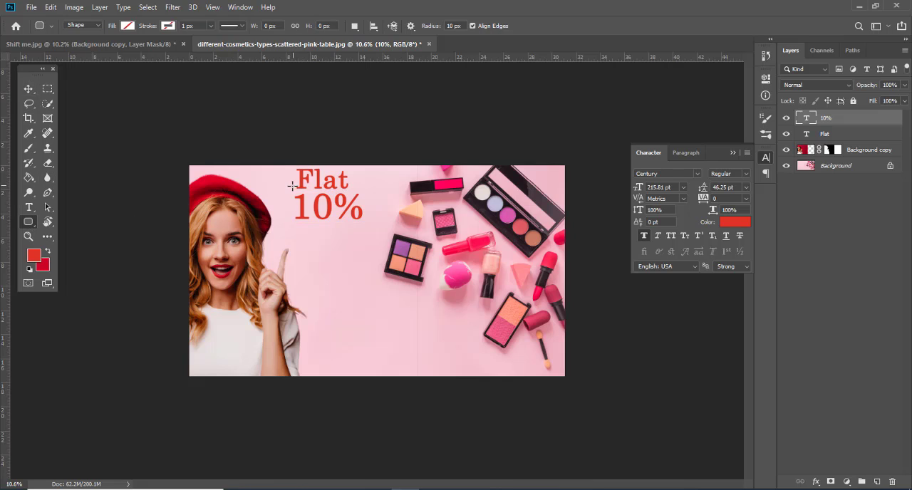
pyautogui.moveTo(289, 188); pyautogui.dragTo(372, 225)
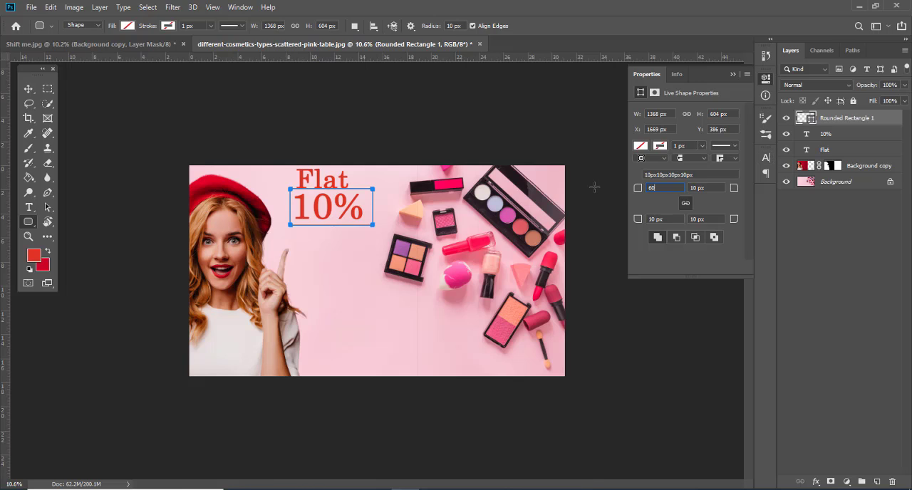
# Step: Fill the rounded rectangle with vivid pink #e81f56 and place its layer beneath the "Flat" and "10%" text layers
pyautogui.click(641, 147)
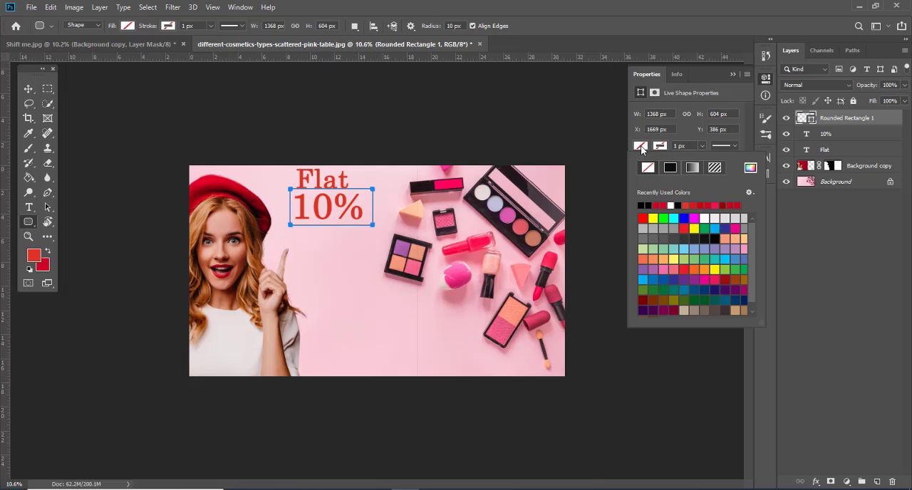
pyautogui.click(752, 170)
pyautogui.click(482, 243)
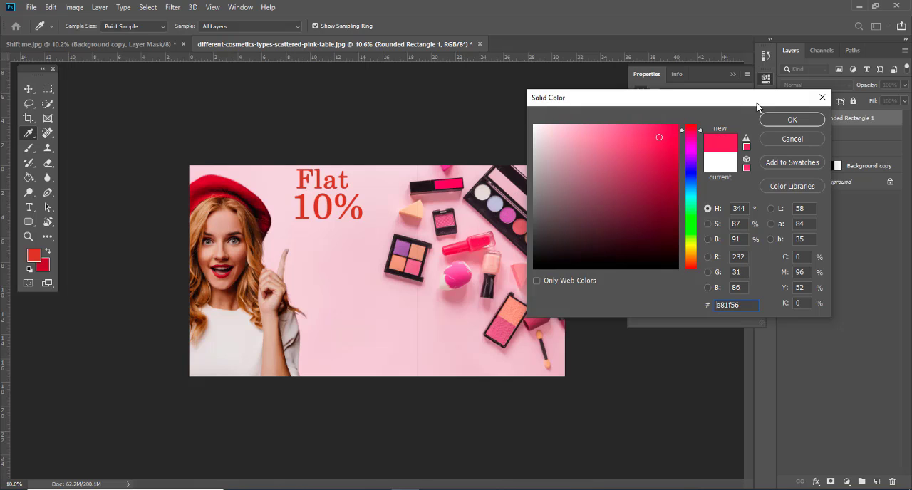
pyautogui.click(772, 123)
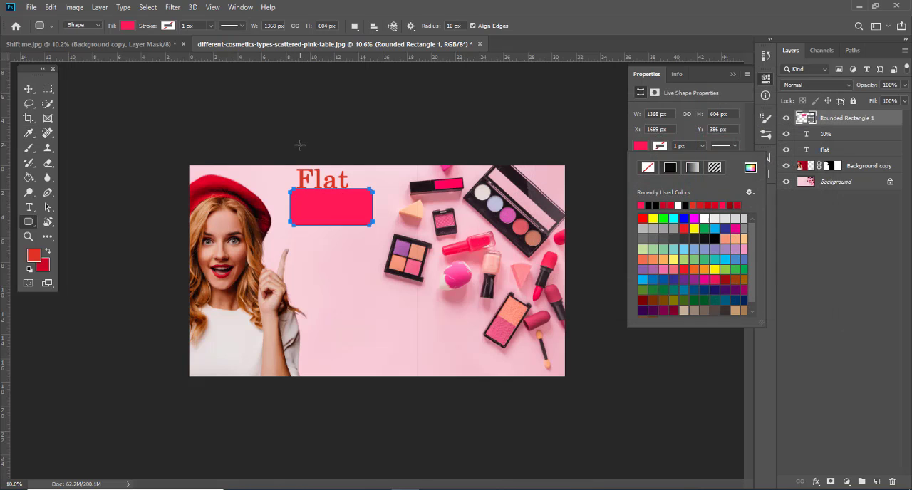
pyautogui.click(28, 88)
pyautogui.moveTo(832, 157); pyautogui.dragTo(832, 159)
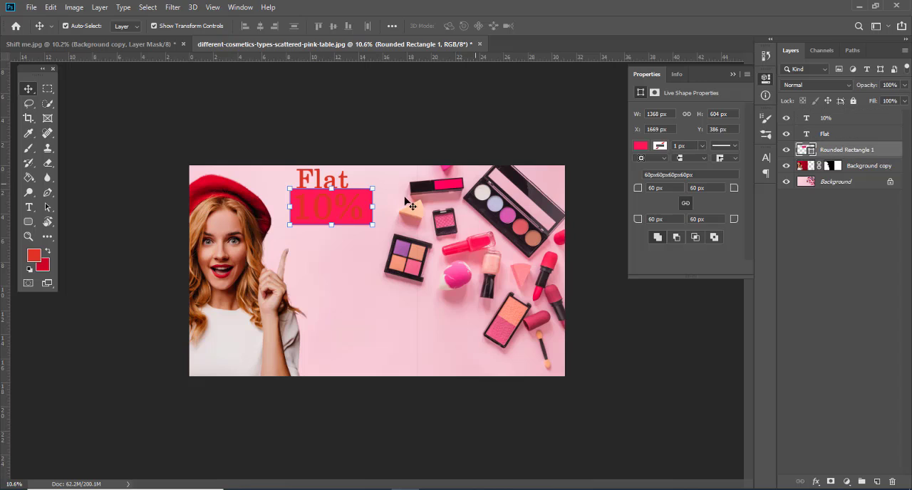
# Step: Duplicate the pink rounded rectangle and recolor the lower of the two rectangles dark red
pyautogui.press('a')
pyautogui.hotkey('ctrl', 'j')
pyautogui.click(846, 165)
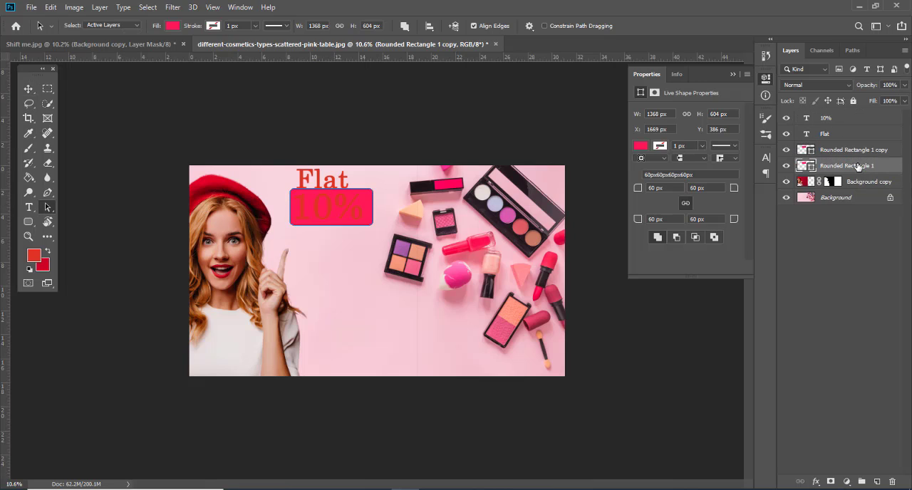
pyautogui.click(172, 26)
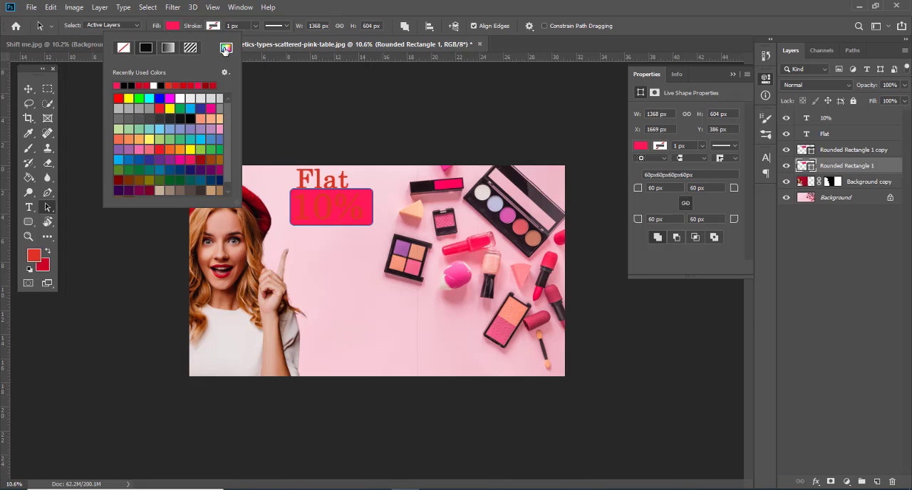
pyautogui.click(225, 47)
pyautogui.click(554, 138)
pyautogui.click(819, 120)
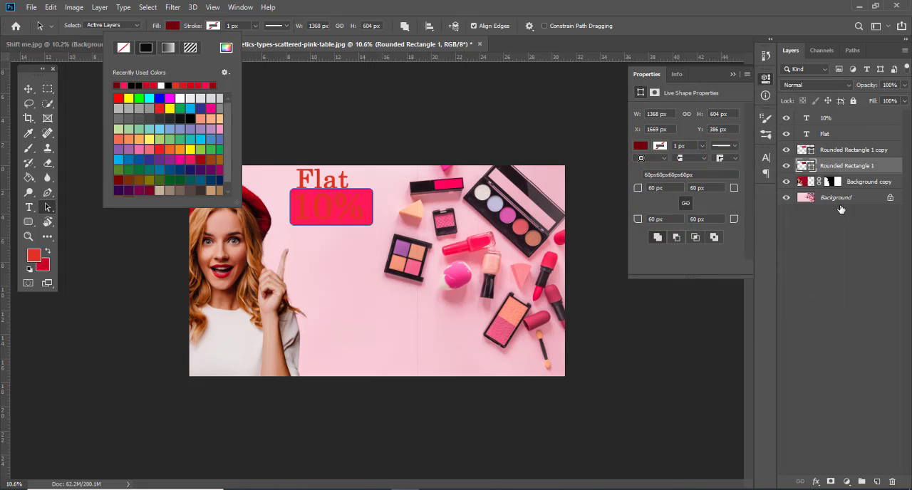
pyautogui.press('Escape')
# Step: Rotate the dark red rectangle slightly counter-clockwise so its corners show behind the pink one
pyautogui.click(29, 88)
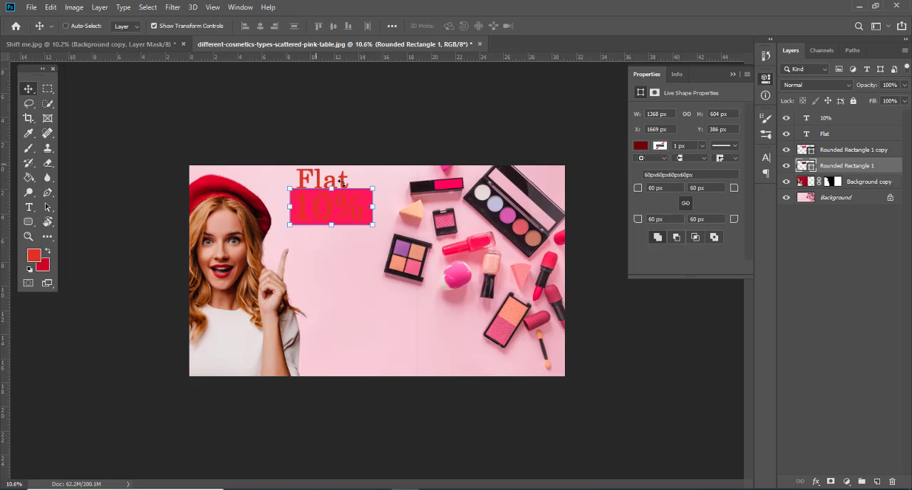
pyautogui.hotkey('ctrl', 't')
pyautogui.moveTo(405, 175); pyautogui.dragTo(402, 171)
pyautogui.press('Return')
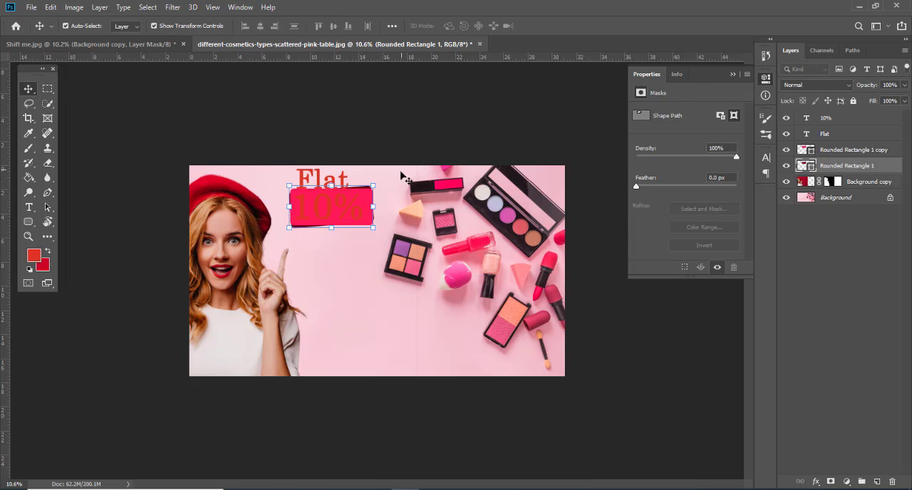
# Step: Change the color of the "10%" text to white
pyautogui.click(329, 208)
pyautogui.click(715, 222)
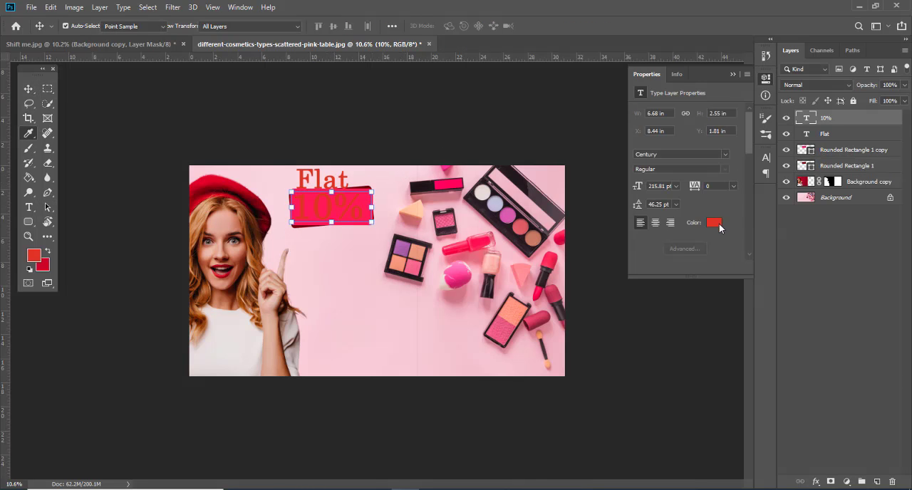
pyautogui.moveTo(556, 142); pyautogui.dragTo(464, 97)
pyautogui.click(780, 120)
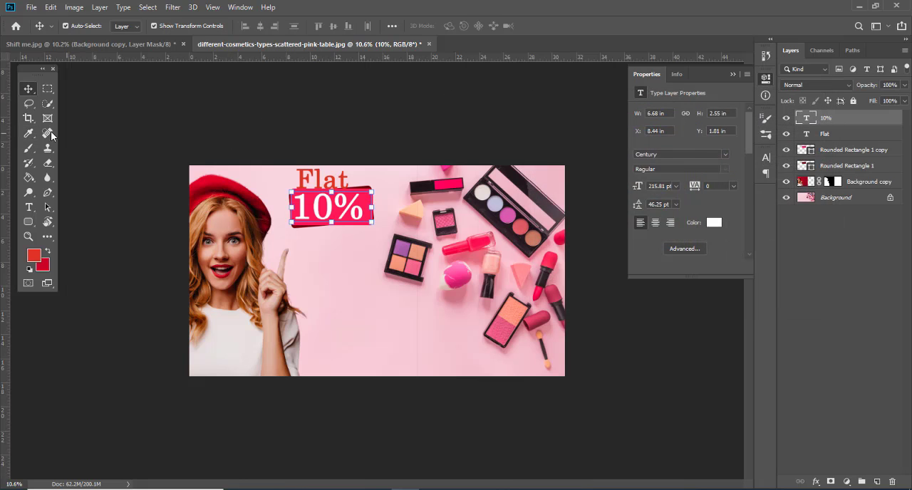
# Step: Change the "Flat" text color to the dark shade #342b32
pyautogui.click(299, 171)
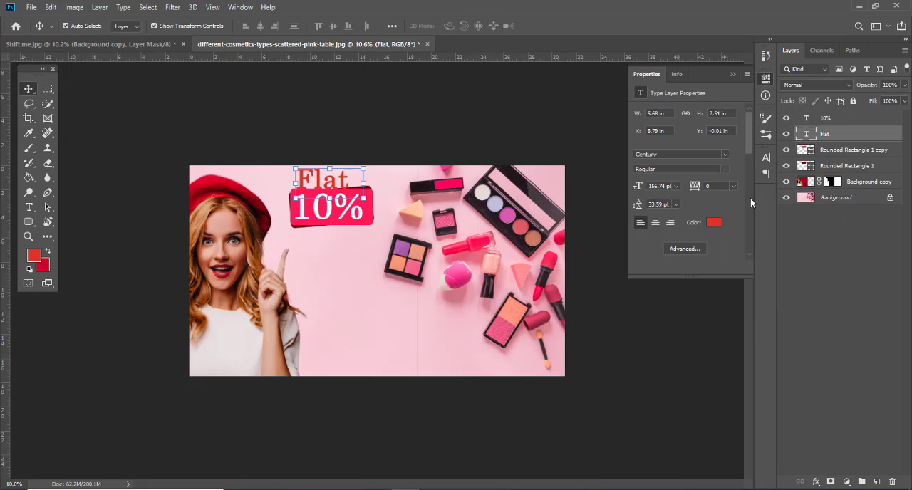
pyautogui.click(715, 222)
pyautogui.click(488, 204)
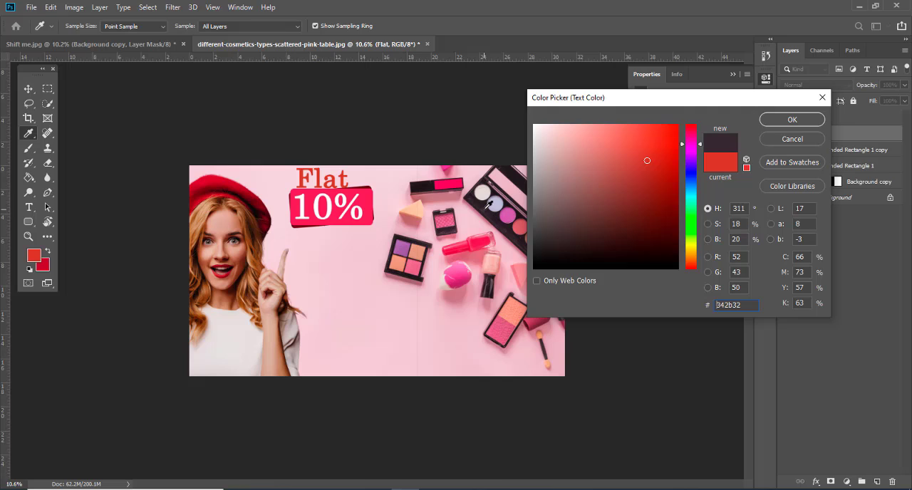
pyautogui.click(812, 120)
# Step: Enlarge the "Flat" text to 158.09 pt against the banner's upper edge and set its tracking to 180
pyautogui.press('v')
pyautogui.moveTo(364, 199); pyautogui.dragTo(358, 196)
pyautogui.moveTo(355, 181); pyautogui.dragTo(361, 179)
pyautogui.press('Return')
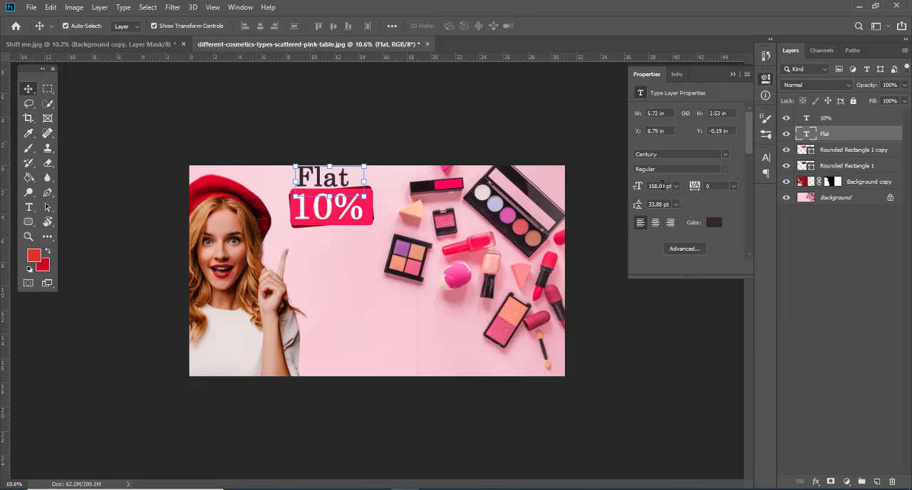
pyautogui.scroll(3, 714, 186)
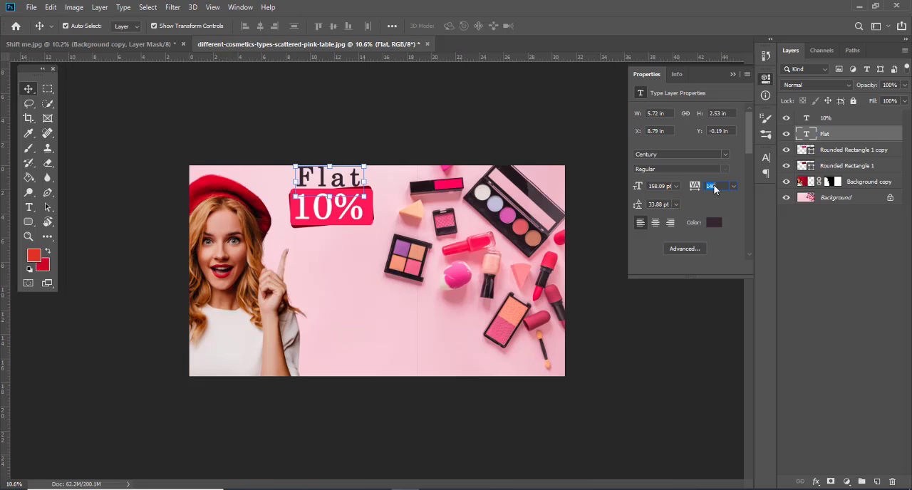
pyautogui.click(112, 139)
# Step: Duplicate the "Flat" text below the pink rectangle and change the copy's wording to "off*"
pyautogui.moveTo(353, 181); pyautogui.dragTo(364, 245)
pyautogui.doubleClick(342, 238)
pyautogui.write('o')
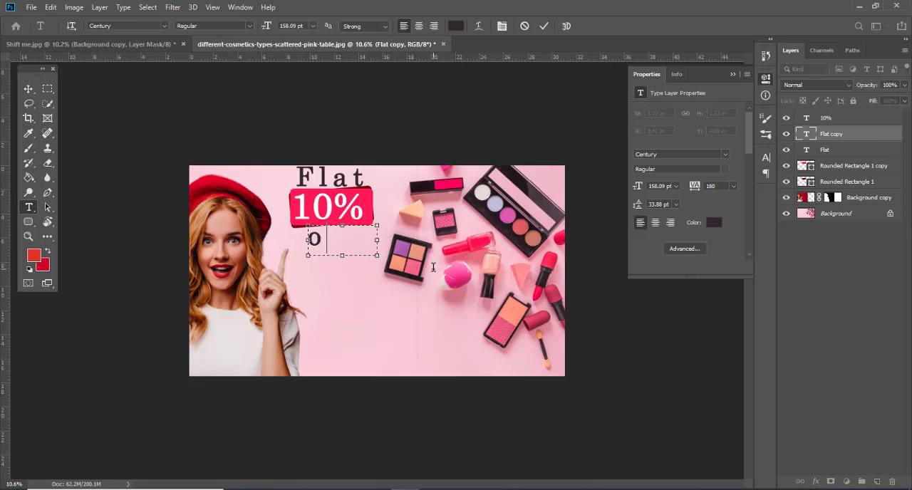
pyautogui.write('ff*')
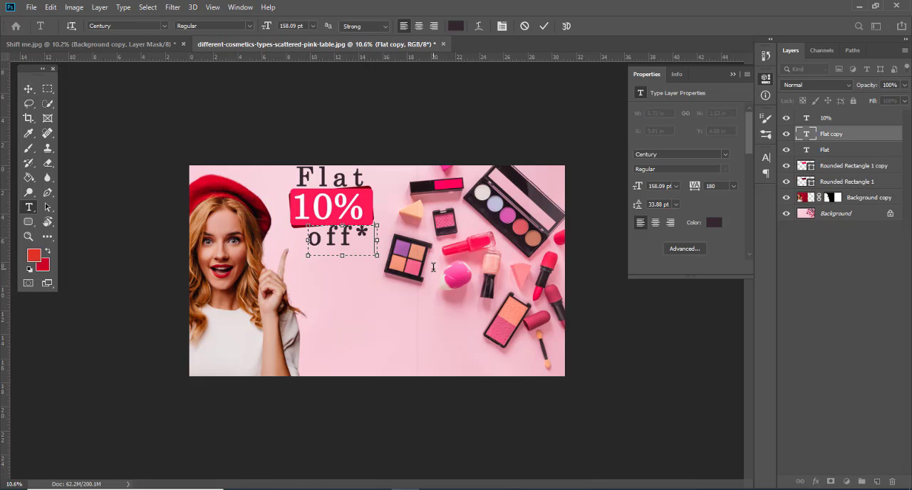
# Step: Shrink the "off*" text to 87.86 pt and nudge it up close beneath the right end of the pink rectangle
pyautogui.click(28, 88)
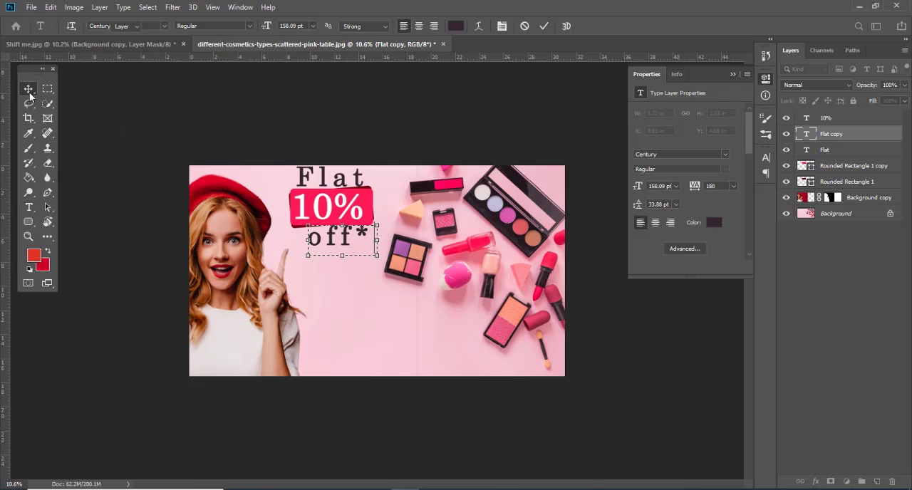
pyautogui.hotkey('ctrl', 't')
pyautogui.moveTo(377, 223)
pyautogui.mouseDown()
pyautogui.moveTo(347, 237)
pyautogui.moveTo(374, 235)
pyautogui.moveTo(364, 239)
pyautogui.moveTo(378, 227)
pyautogui.mouseUp()
pyautogui.press('Return')
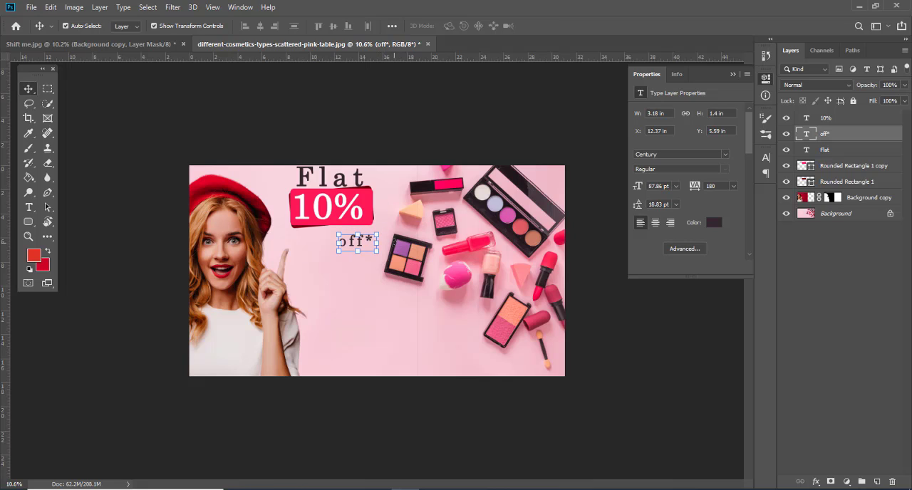
pyautogui.hotkey('shift', 'Up')
pyautogui.hotkey('shift', 'Up')
pyautogui.hotkey('shift', 'Up')
# Step: Add a 56 pt text box in the lower middle of the banner reading "Order Now Or Never !!"
pyautogui.click(28, 207)
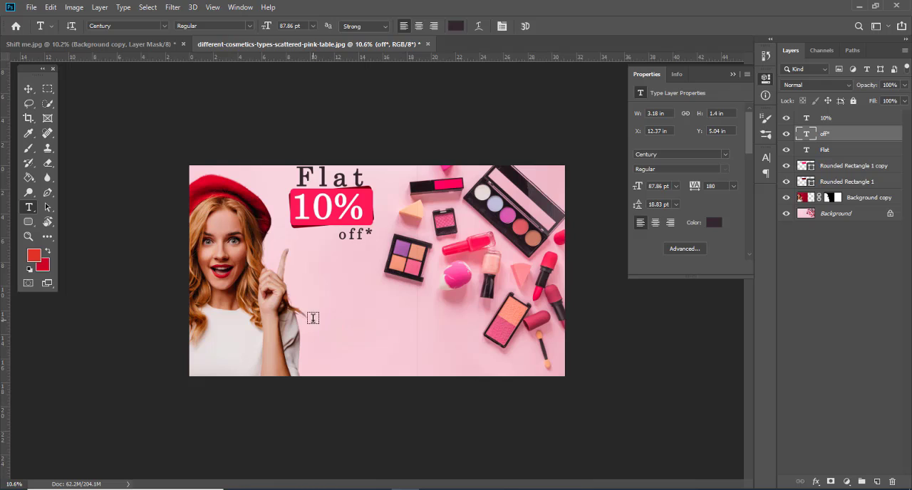
pyautogui.moveTo(314, 320); pyautogui.dragTo(485, 352)
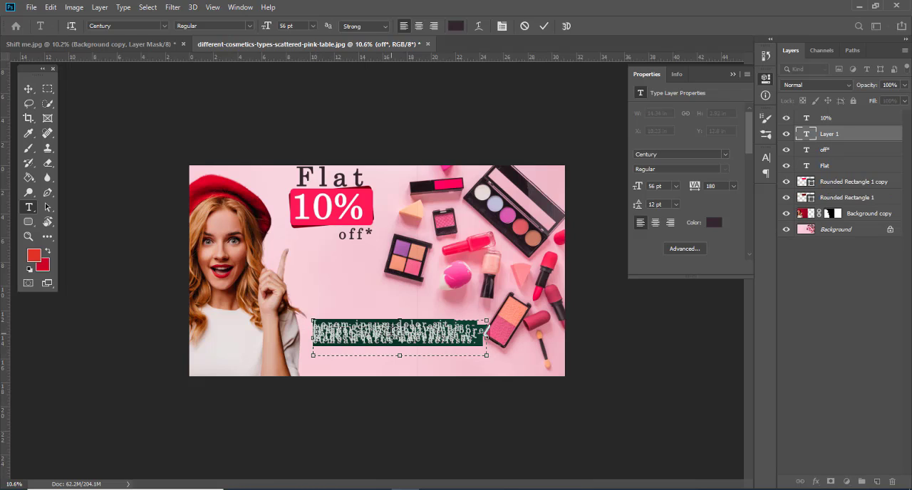
pyautogui.write('Better l')
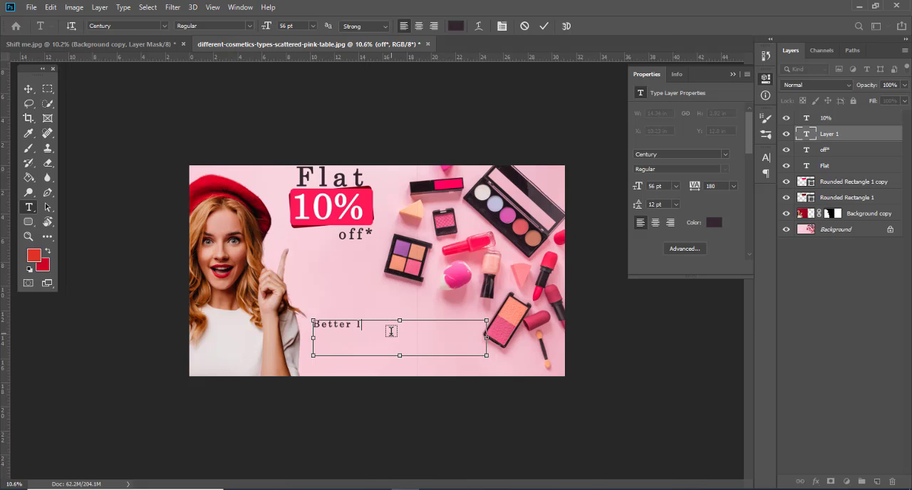
pyautogui.hotkey('ctrl', 'a')
pyautogui.write('Or')
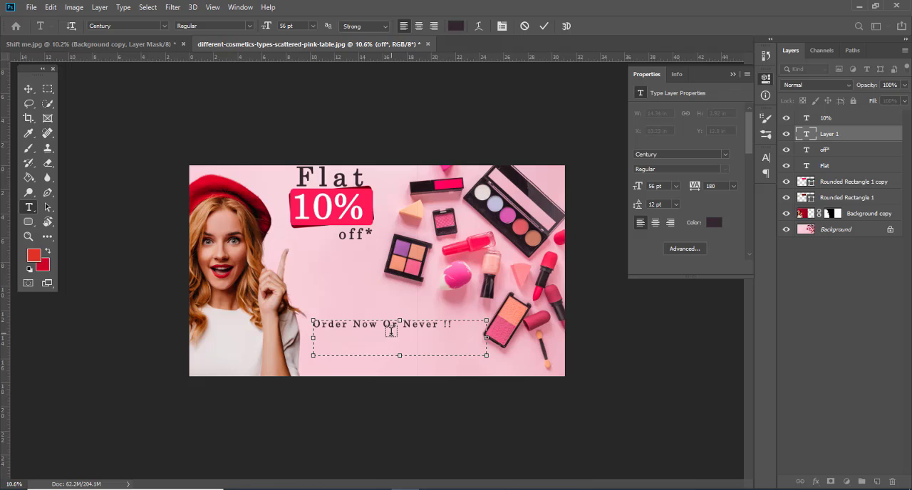
# Step: Tighten the "Order Now Or Never !!" text box, move it near the banner's lower edge and enlarge the text to 58.02 pt
pyautogui.moveTo(486, 338); pyautogui.dragTo(462, 338)
pyautogui.moveTo(385, 355); pyautogui.dragTo(432, 357)
pyautogui.click(29, 89)
pyautogui.scroll(4, 442, 283)
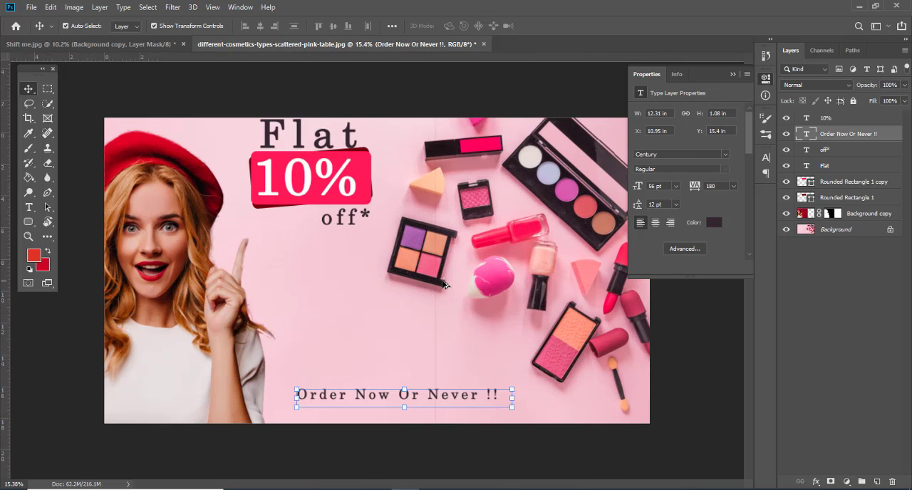
pyautogui.scroll(-2, 442, 282)
pyautogui.scroll(7, 454, 336)
pyautogui.scroll(-4, 464, 350)
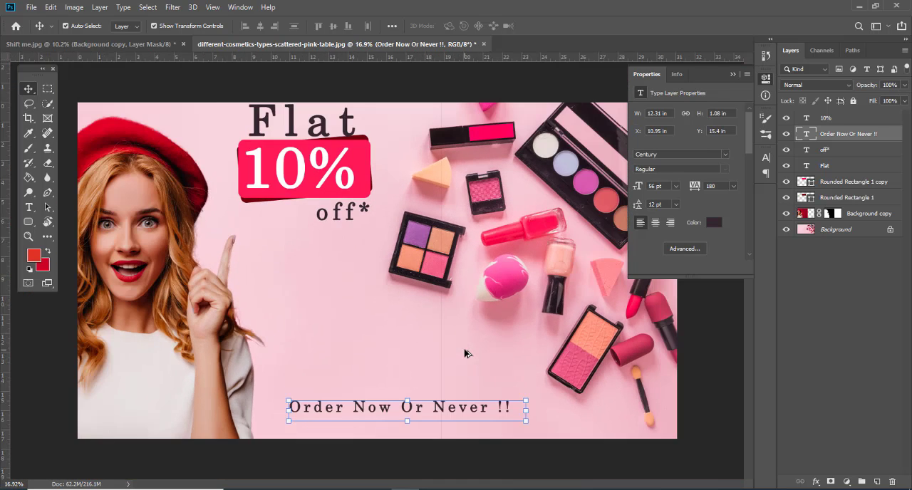
pyautogui.scroll(-4, 467, 359)
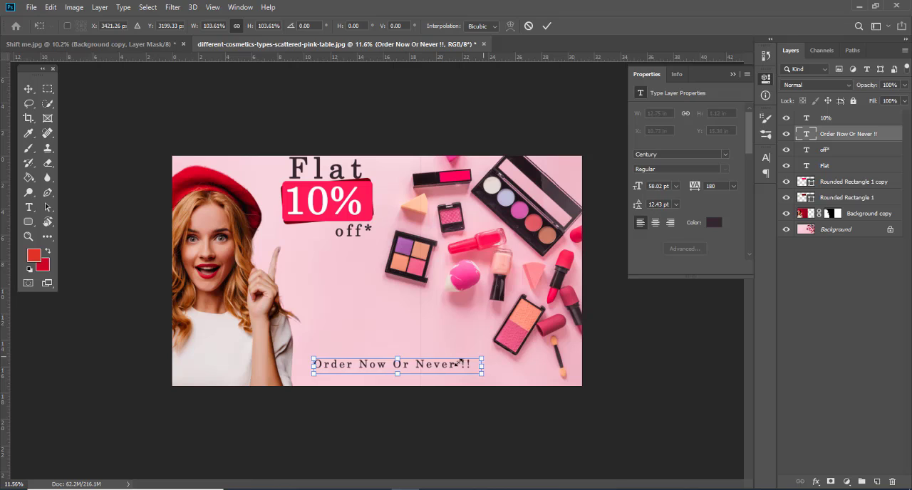
pyautogui.click(426, 286)
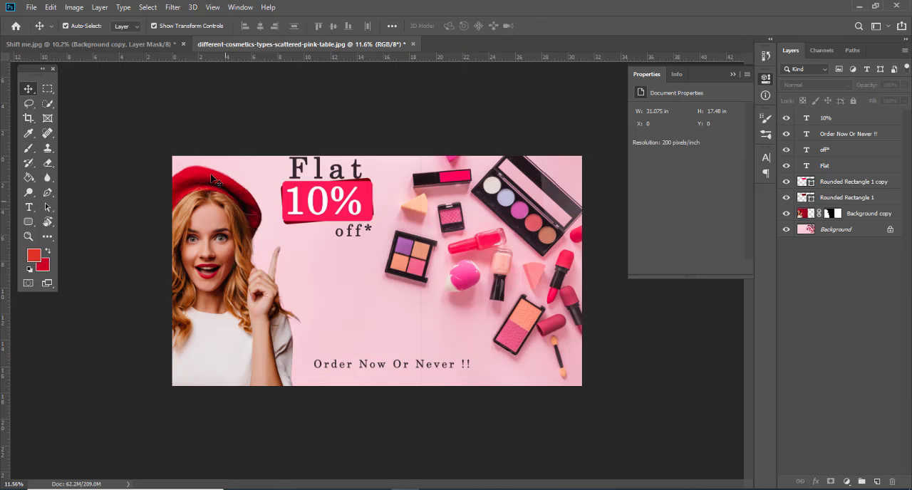
# Step: Target the woman layer's mask and make a tall rectangular selection around the faint vertical seam in the pink background
pyautogui.click(228, 306)
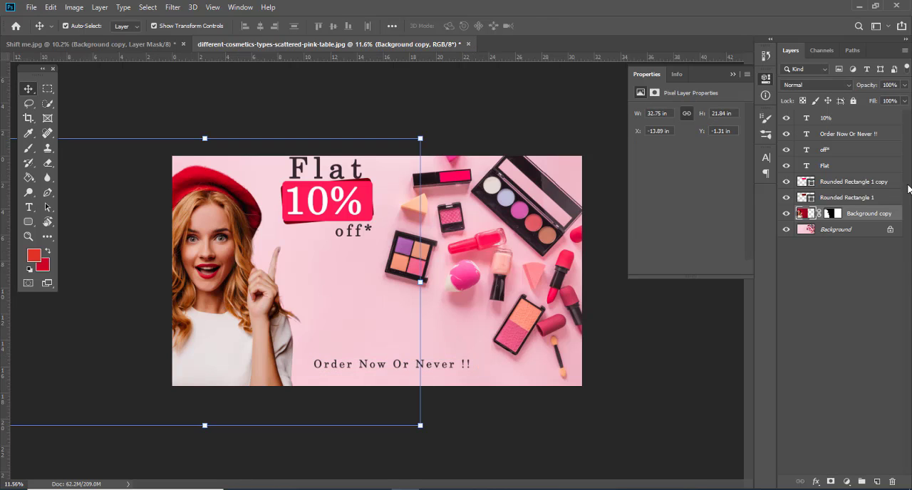
pyautogui.click(833, 221)
pyautogui.press('m')
pyautogui.moveTo(507, 95); pyautogui.dragTo(352, 439)
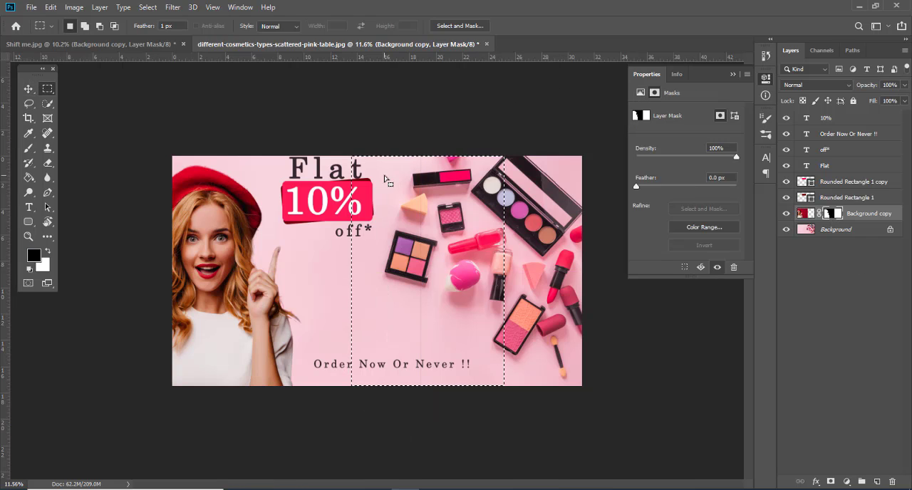
# Step: Paint over the seam inside the selection on the woman layer's mask with a large soft black brush, and clear the selection
pyautogui.press('e')
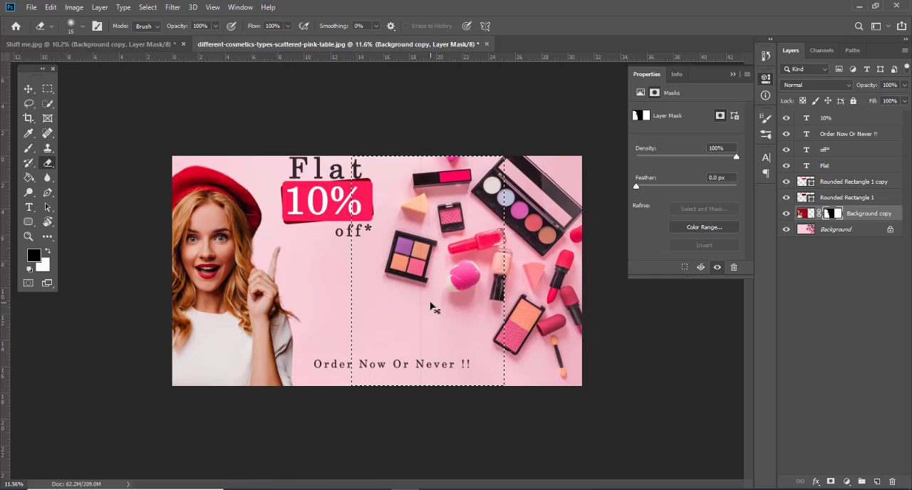
pyautogui.press('b')
pyautogui.press(']')
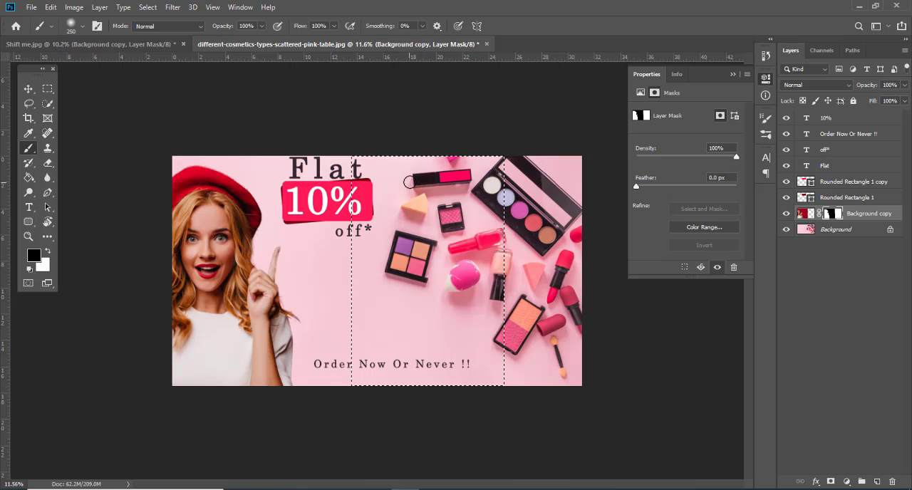
pyautogui.press(']')
pyautogui.press(']')
pyautogui.press(']')
pyautogui.press(']')
pyautogui.press(']')
pyautogui.press(']')
pyautogui.click(29, 89)
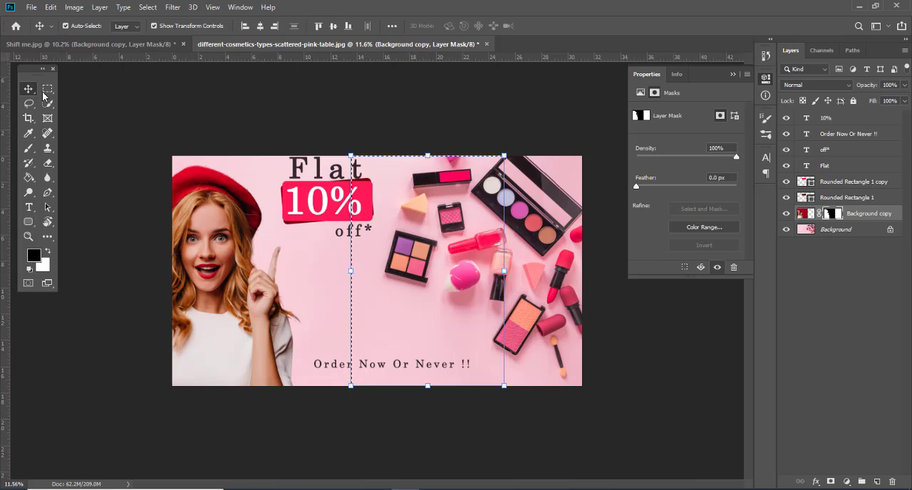
pyautogui.click(79, 98)
pyautogui.hotkey('ctrl', 'd')
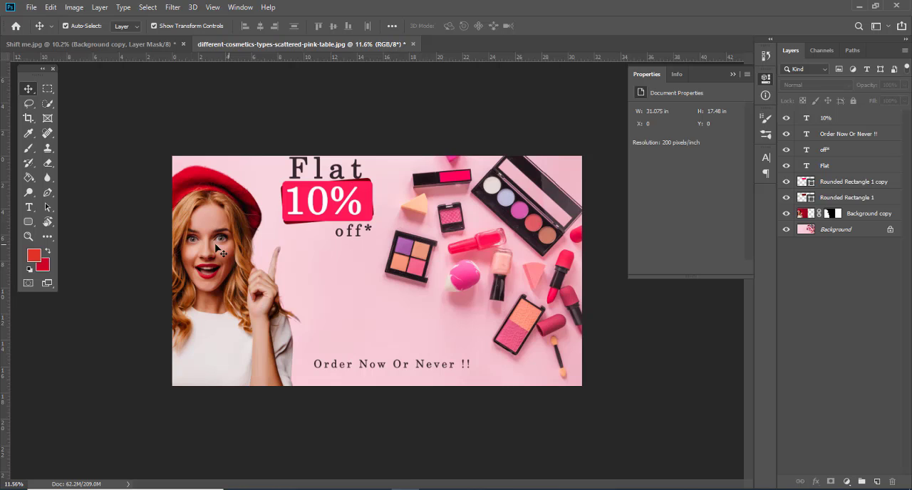
# Step: Scale the woman layer down to 95.56% and move it so its upper edge aligns with the banner's upper edge
pyautogui.click(223, 243)
pyautogui.moveTo(420, 139); pyautogui.dragTo(413, 149)
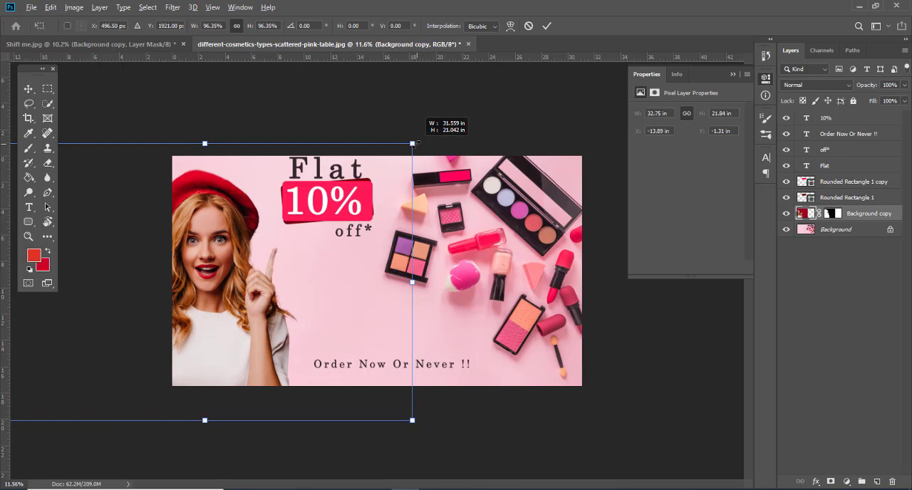
pyautogui.moveTo(226, 205); pyautogui.dragTo(230, 212)
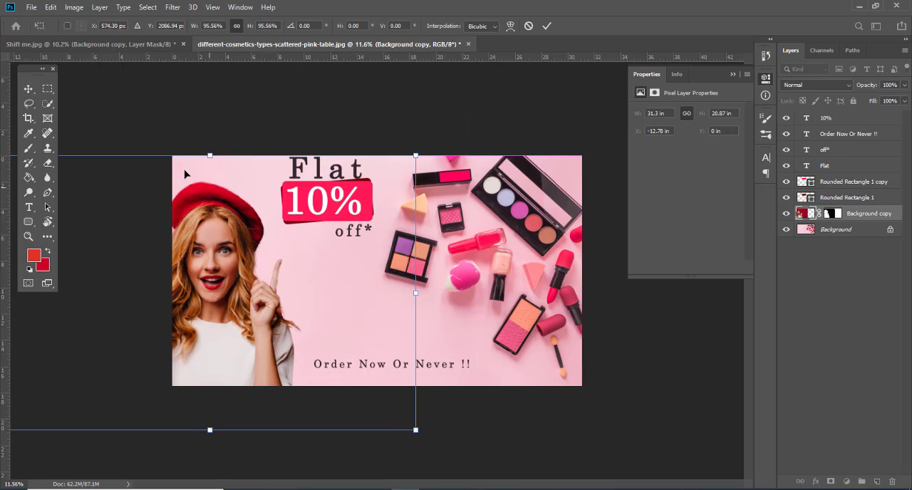
pyautogui.press('Return')
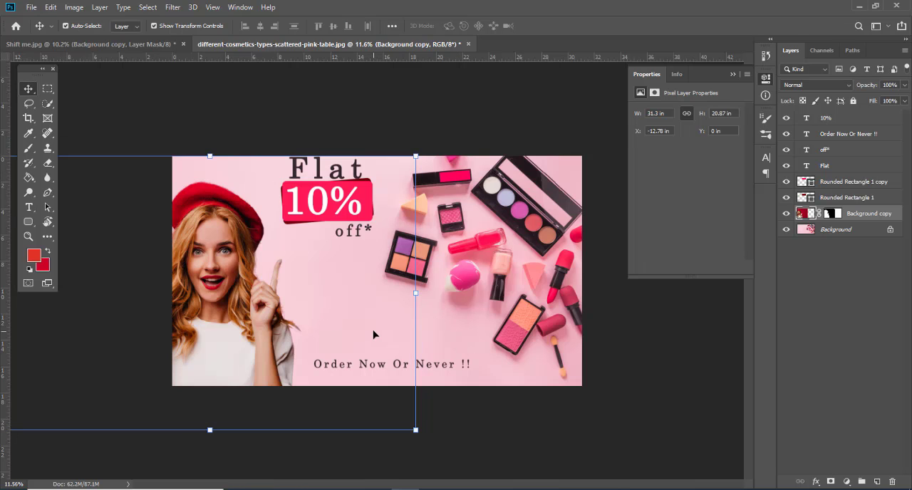
# Step: Move the "Flat", "10%" and "off*" texts together with both rounded rectangles down by about 2.14 in
pyautogui.click(329, 178)
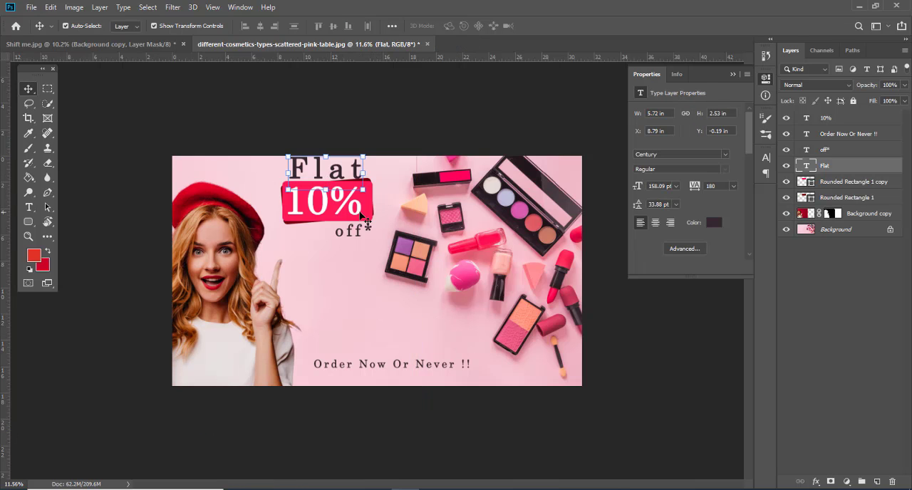
pyautogui.keyDown('shift'); pyautogui.click(364, 193); pyautogui.keyUp('shift')
pyautogui.keyDown('ctrl'); pyautogui.click(840, 182); pyautogui.keyUp('ctrl')
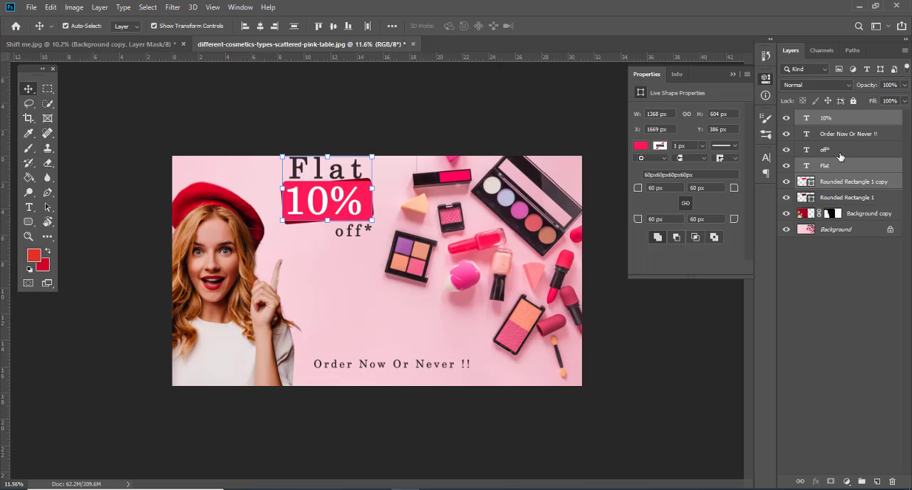
pyautogui.keyDown('ctrl'); pyautogui.click(840, 197); pyautogui.keyUp('ctrl')
pyautogui.keyDown('ctrl'); pyautogui.click(847, 150); pyautogui.keyUp('ctrl')
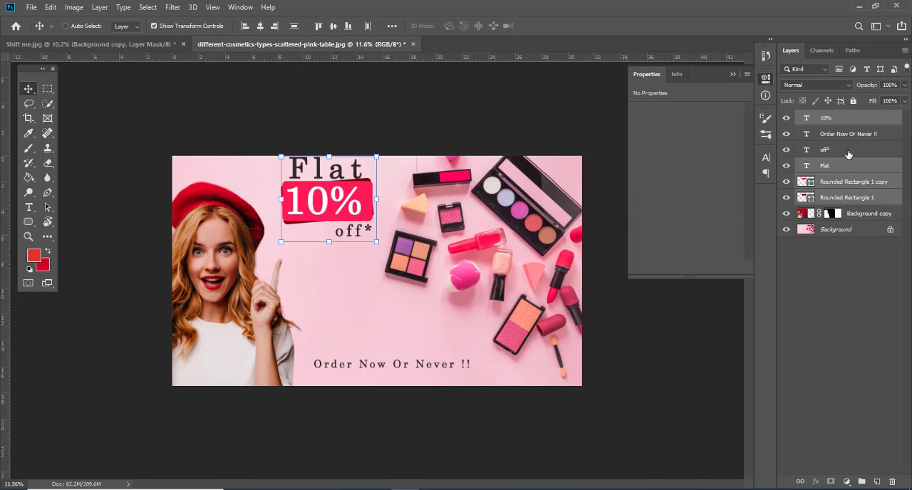
pyautogui.hotkey('ctrl', 't')
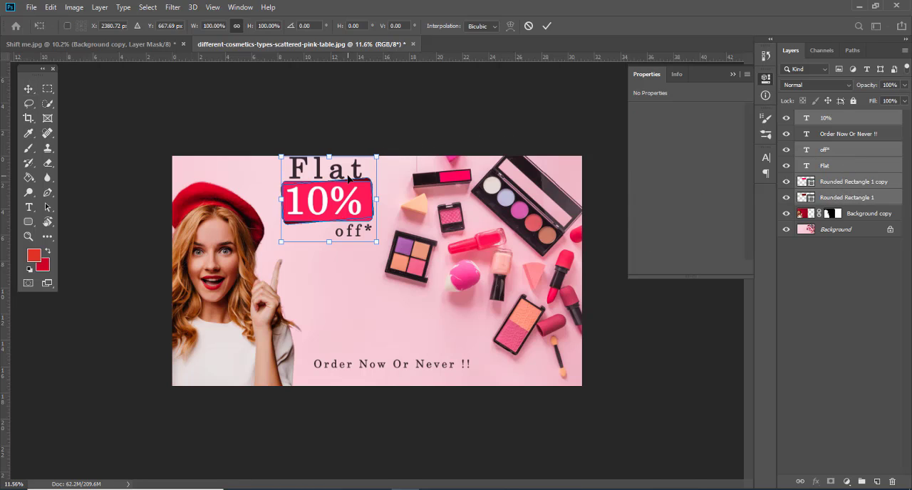
pyautogui.moveTo(348, 178); pyautogui.dragTo(351, 206)
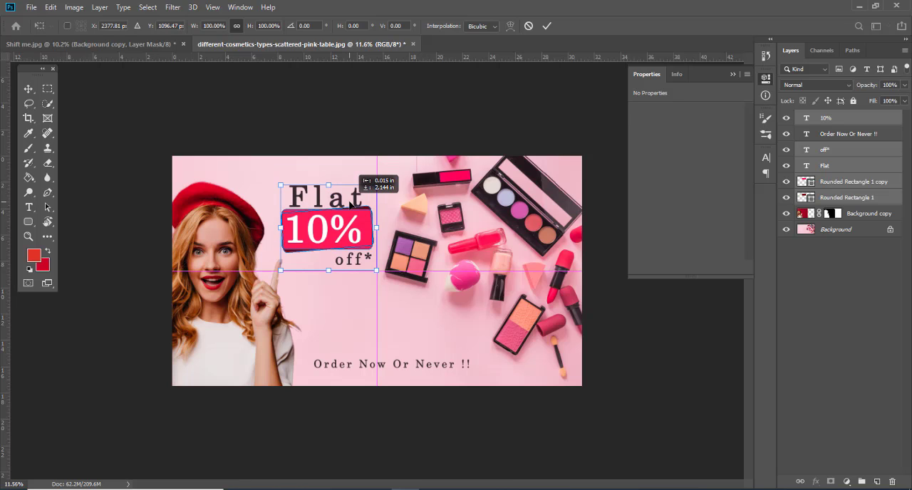
pyautogui.press('Return')
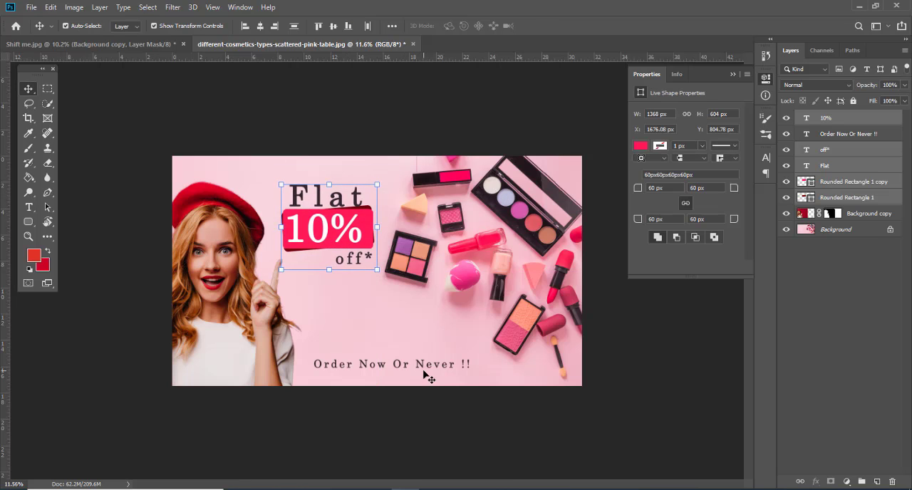
# Step: Enlarge the "Order Now Or Never !!" text slightly, keeping it near the banner's lower edge
pyautogui.click(428, 370)
pyautogui.click(469, 366)
pyautogui.moveTo(474, 357)
pyautogui.mouseDown()
pyautogui.moveTo(502, 354)
pyautogui.moveTo(472, 365)
pyautogui.mouseUp()
pyautogui.press('Return')
# Step: Add a subtle drop shadow to the woman layer with 25% opacity, about 3 px distance and 32 px size
pyautogui.click(228, 308)
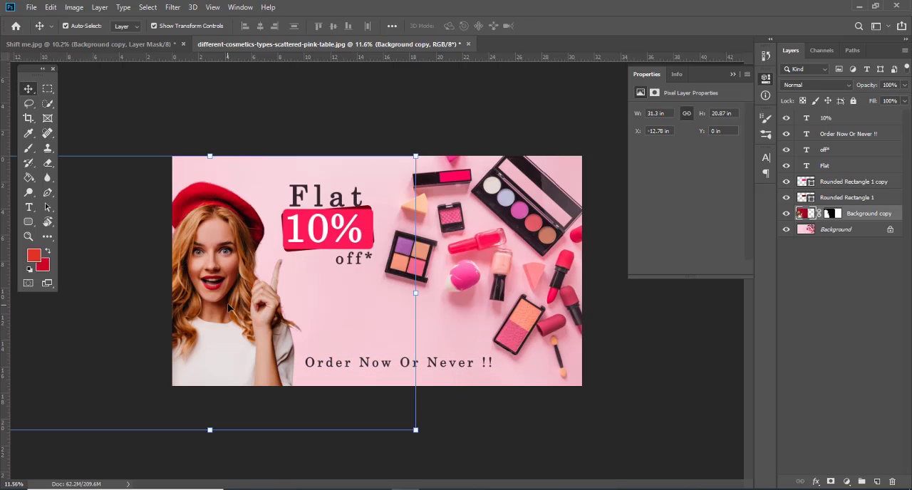
pyautogui.click(816, 482)
pyautogui.click(481, 283)
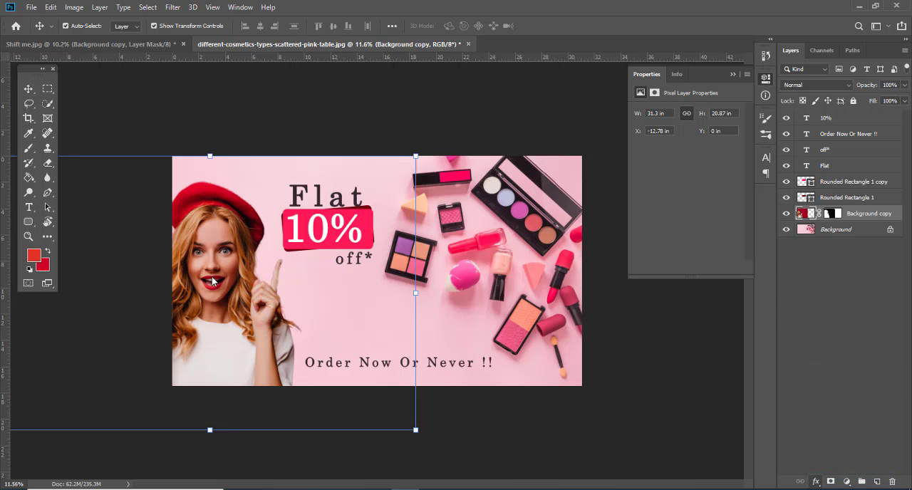
pyautogui.moveTo(292, 122); pyautogui.dragTo(626, 41)
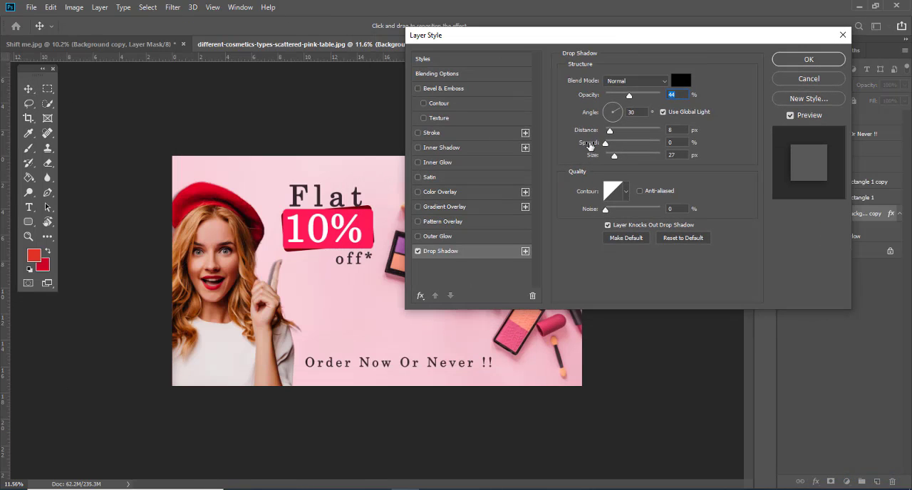
pyautogui.moveTo(629, 96); pyautogui.dragTo(619, 97)
pyautogui.moveTo(614, 156); pyautogui.dragTo(609, 134)
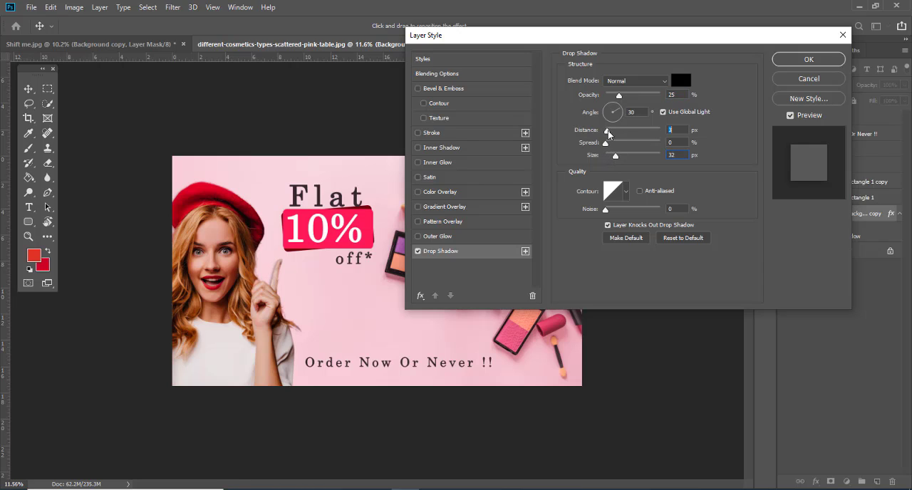
pyautogui.moveTo(608, 133); pyautogui.dragTo(608, 134)
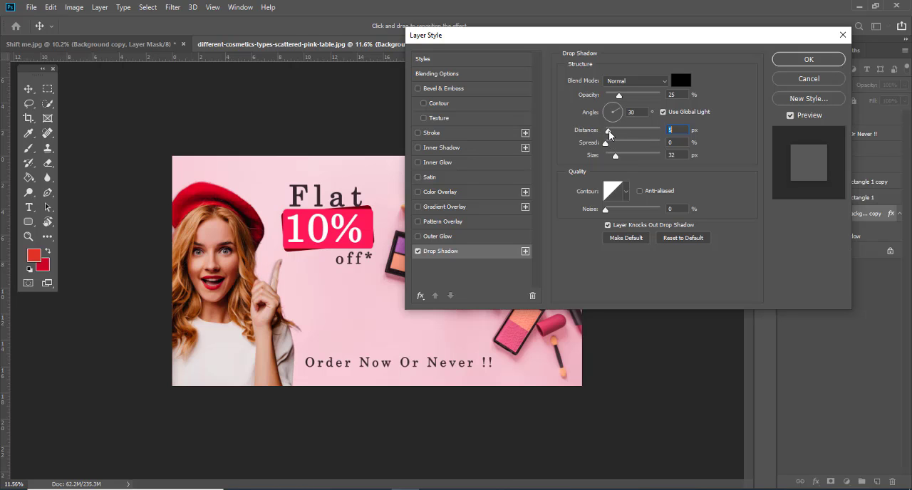
pyautogui.click(807, 58)
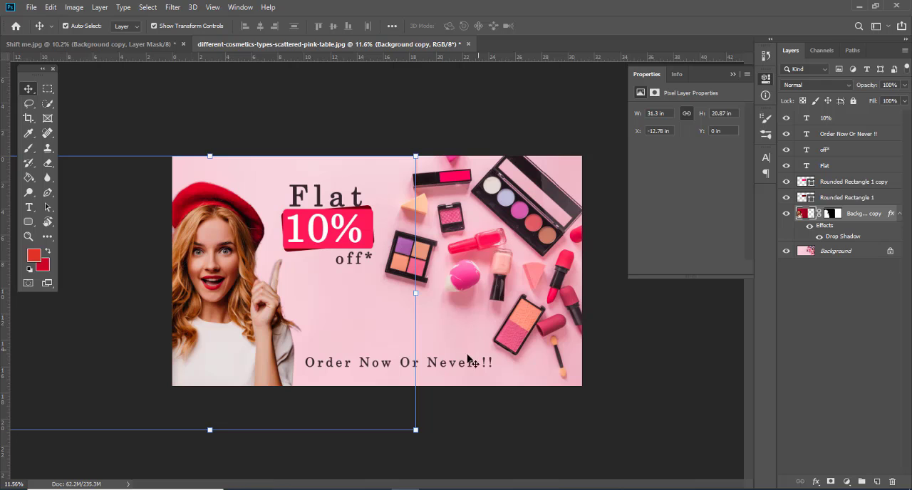
# Step: Check the banner's image size and look over the width units offered for a new document
pyautogui.scroll(-2, 337, 330)
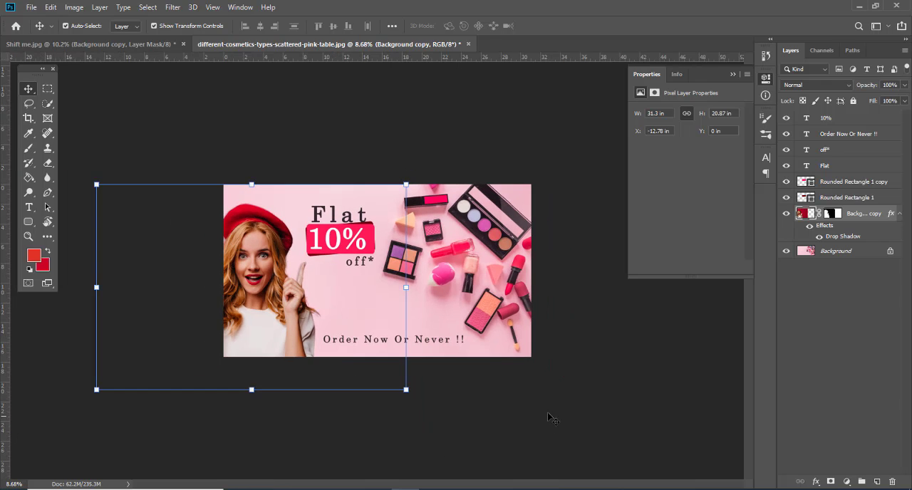
pyautogui.click(413, 364)
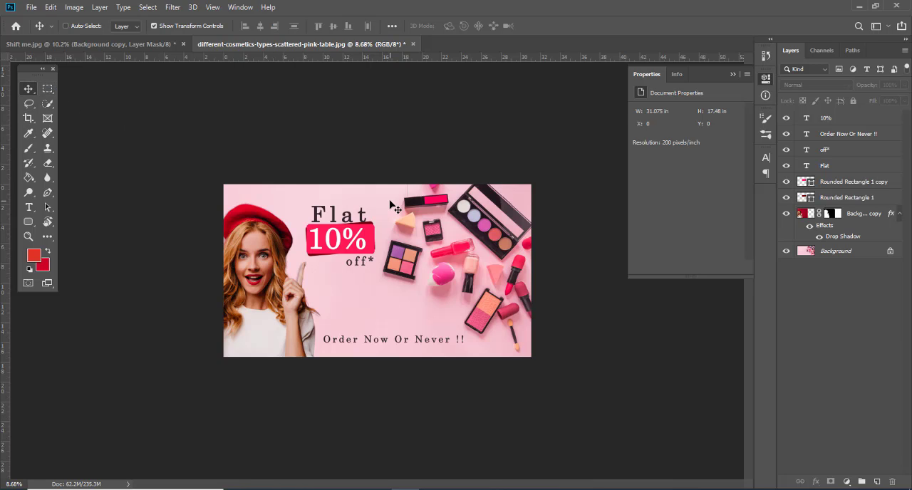
pyautogui.hotkey('ctrl', 'alt', 'i')
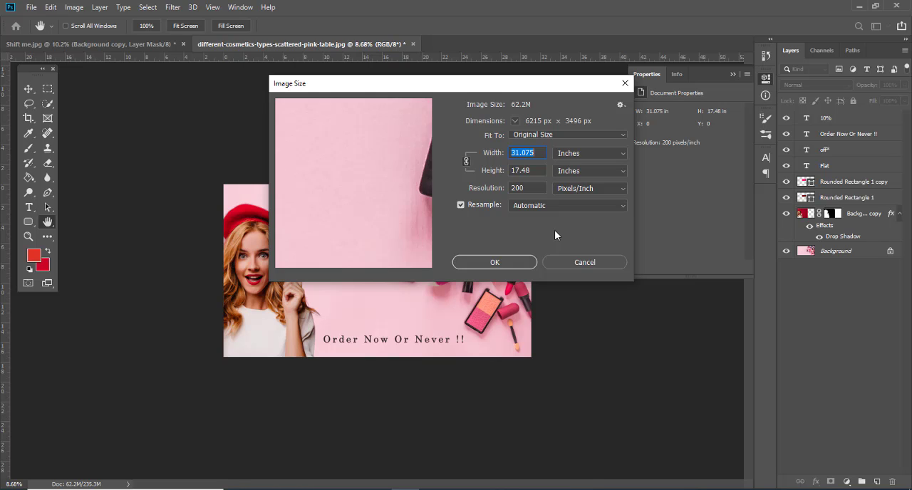
pyautogui.click(565, 262)
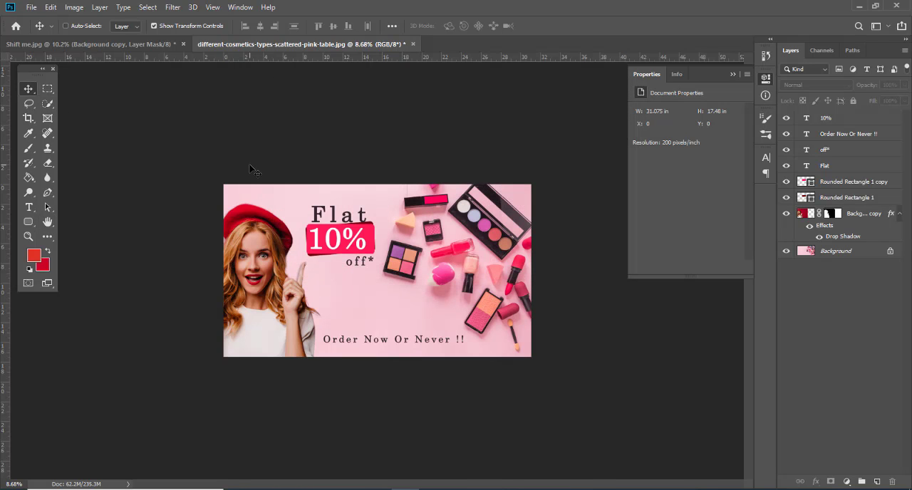
pyautogui.hotkey('ctrl', 'n')
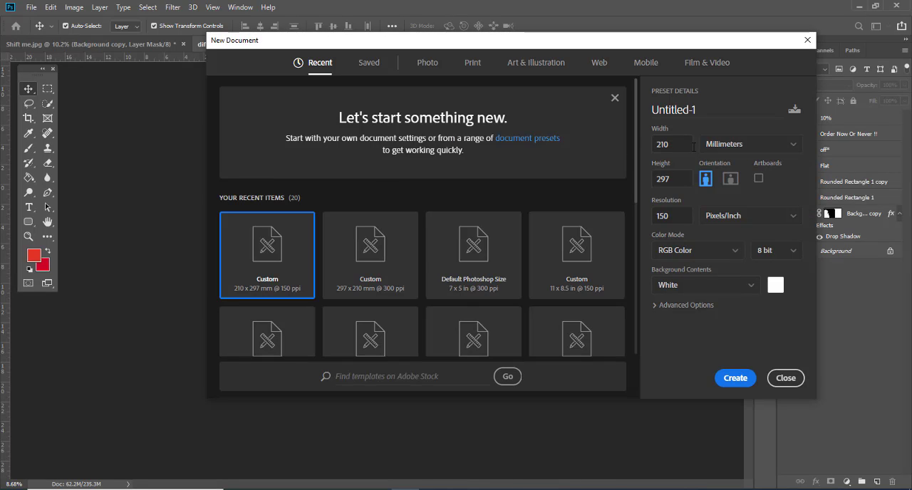
pyautogui.click(768, 146)
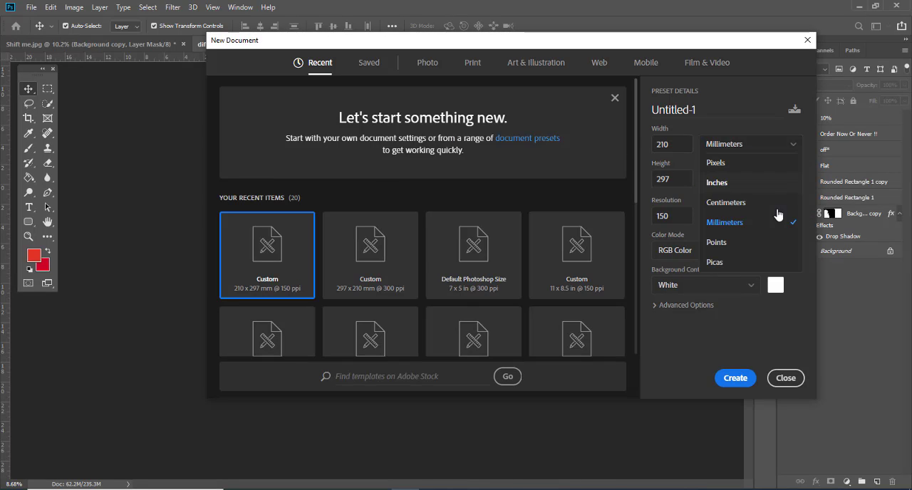
pyautogui.click(783, 383)
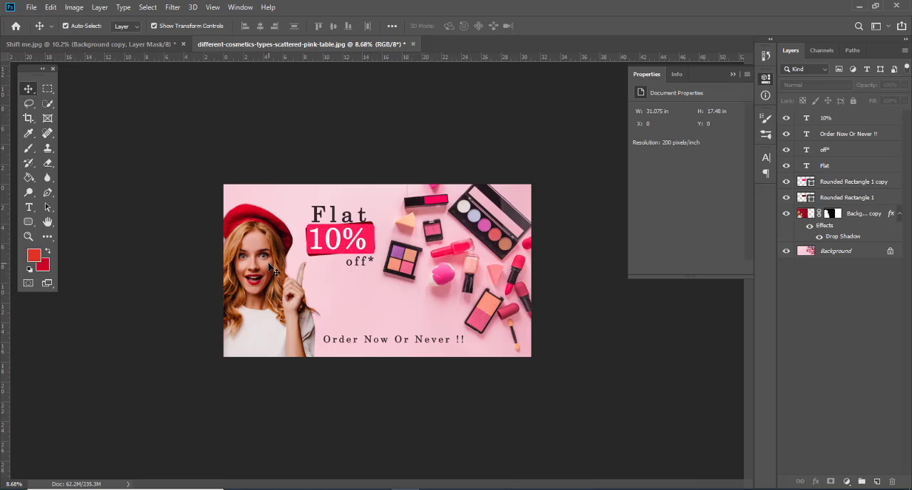
# Step: Compare the woman's cut-out in Shift me.jpg with its original background by toggling the Background layer, and return to the cosmetics banner
pyautogui.scroll(2, 274, 270)
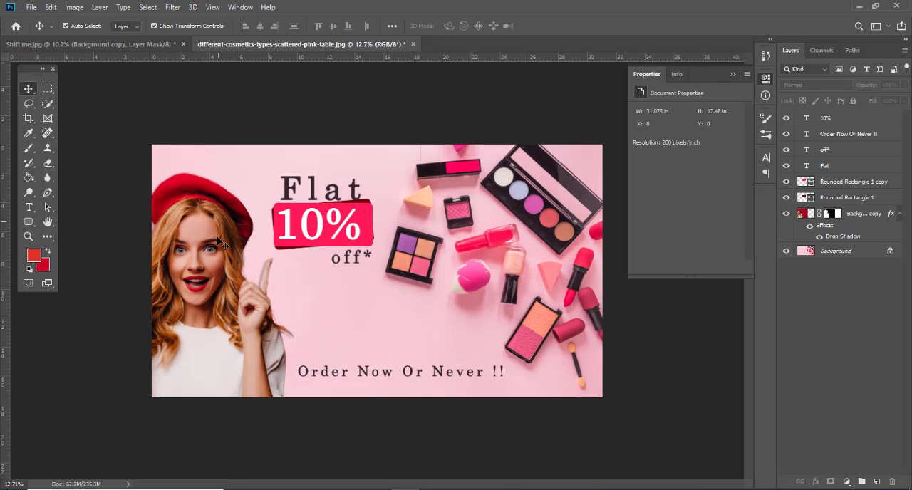
pyautogui.click(220, 250)
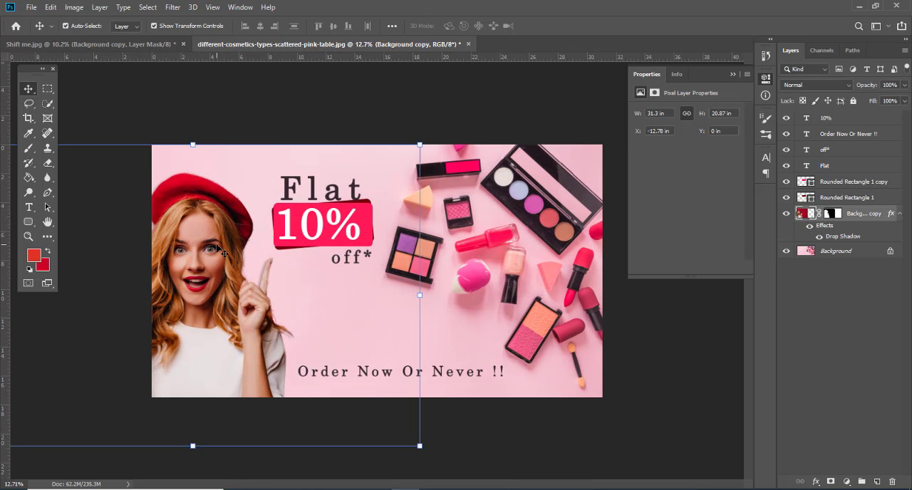
pyautogui.click(79, 44)
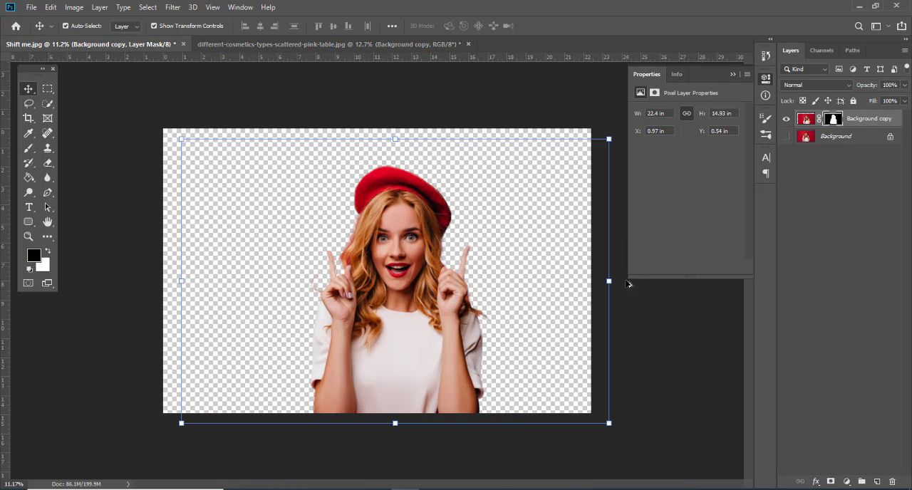
pyautogui.click(787, 138)
pyautogui.click(786, 137)
pyautogui.click(787, 138)
pyautogui.click(786, 139)
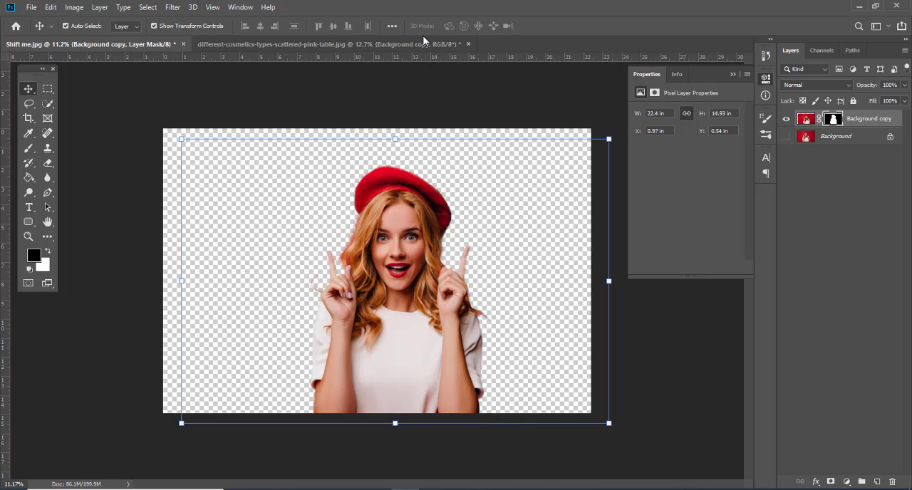
pyautogui.click(272, 44)
pyautogui.hotkey('ctrl', '-')
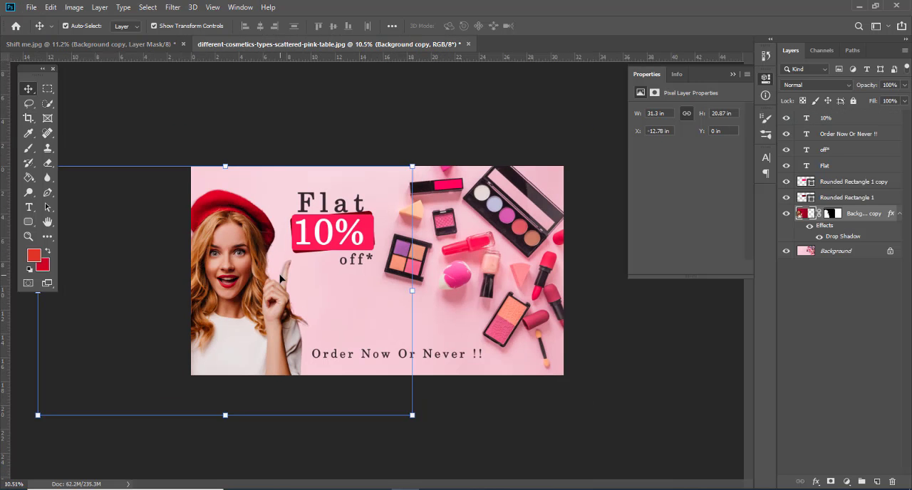
pyautogui.click(360, 211)
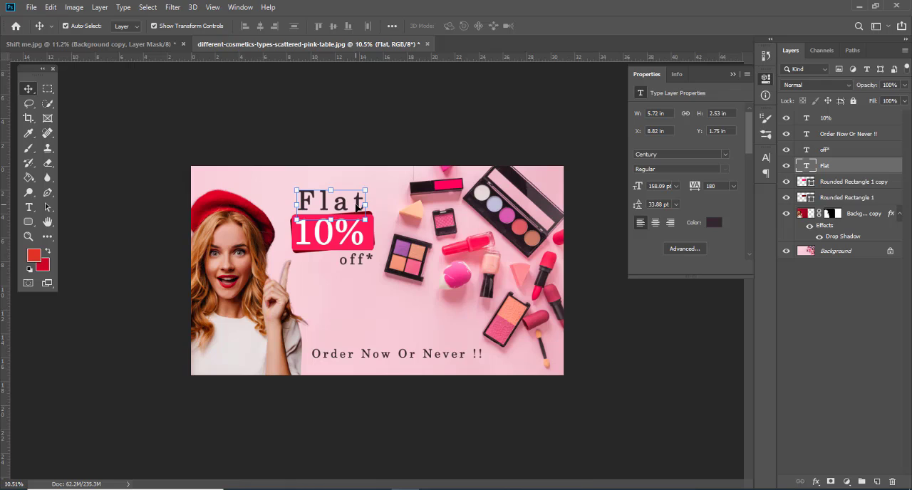
pyautogui.click(424, 326)
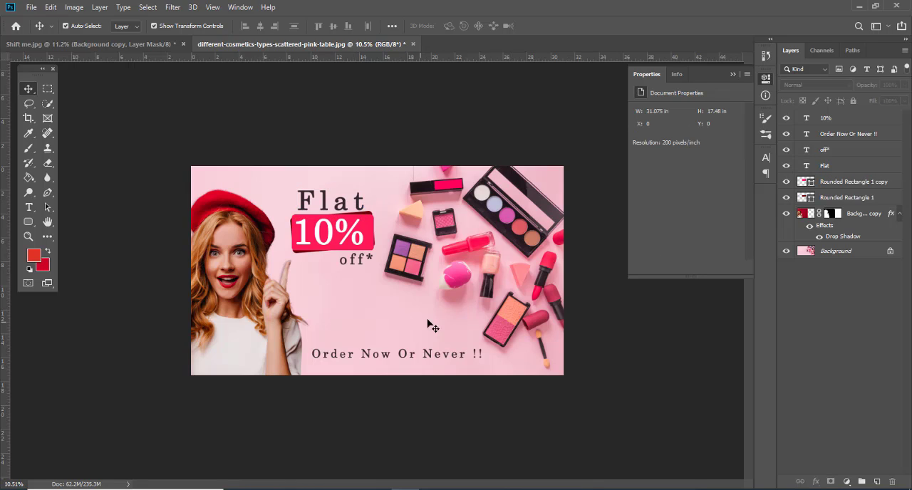
# Step: Add a new layer above the Background and paint soft red along the banner's edges with a 1600 px brush
pyautogui.click(846, 255)
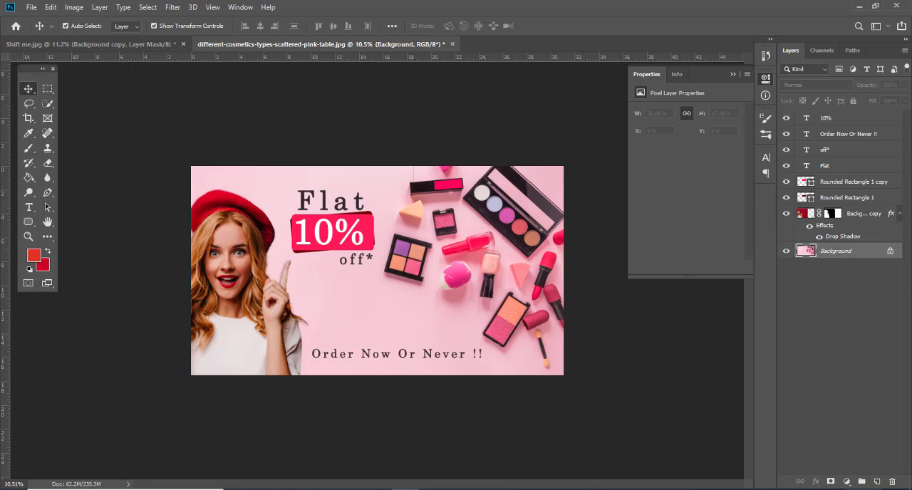
pyautogui.click(876, 482)
pyautogui.press('b')
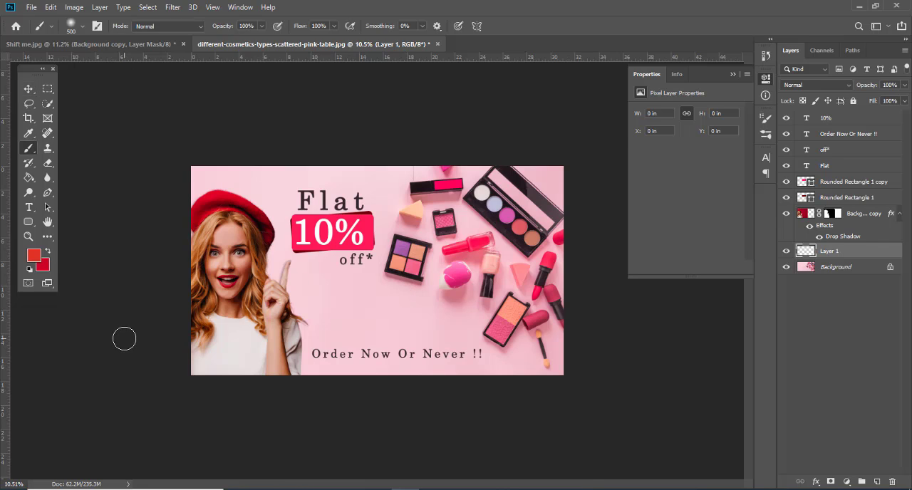
pyautogui.press(']')
pyautogui.press(']')
pyautogui.press(']')
pyautogui.press(']')
pyautogui.press(']')
pyautogui.press(']')
pyautogui.press(']')
pyautogui.press(']')
pyautogui.press(']')
pyautogui.press(']')
pyautogui.press(']')
pyautogui.moveTo(323, 394); pyautogui.dragTo(626, 399)
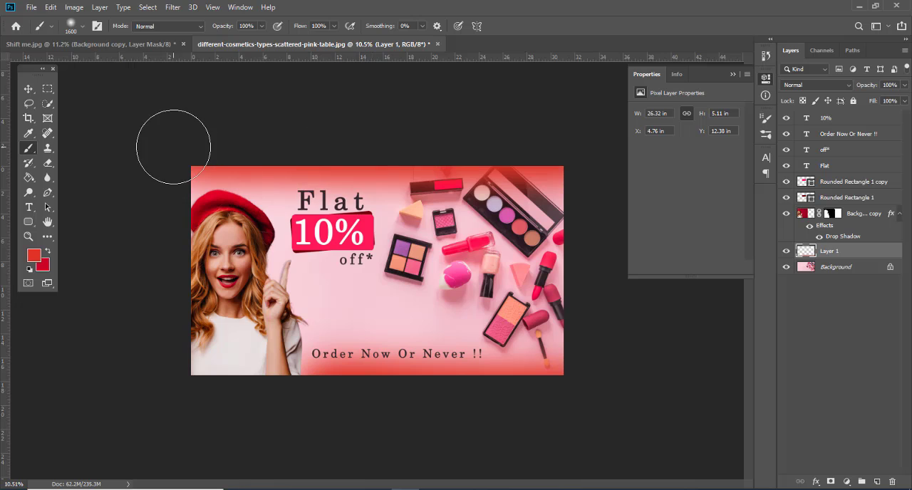
pyautogui.hotkey('ctrl', 'u')
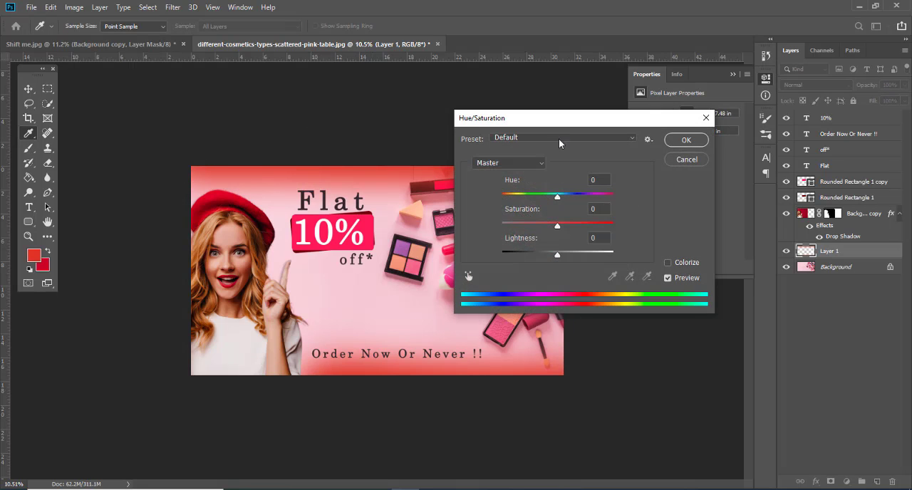
pyautogui.moveTo(555, 118); pyautogui.dragTo(606, 106)
pyautogui.moveTo(610, 186); pyautogui.dragTo(568, 188)
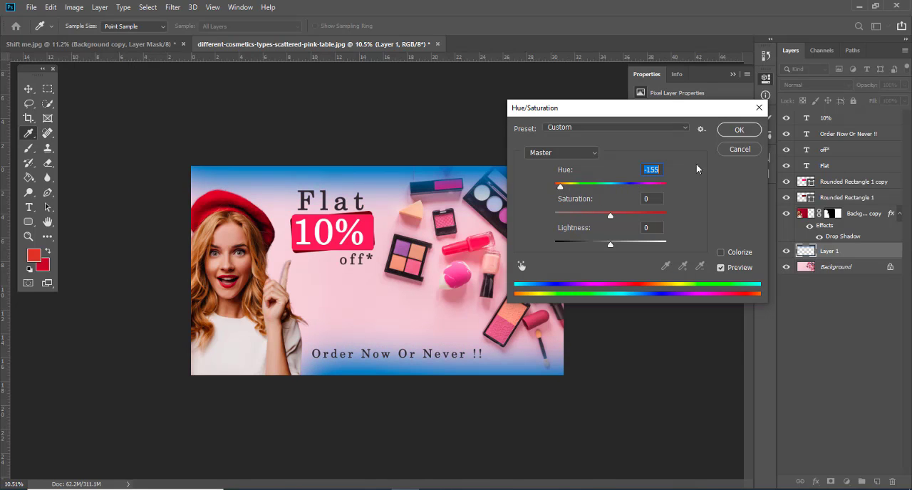
pyautogui.click(739, 149)
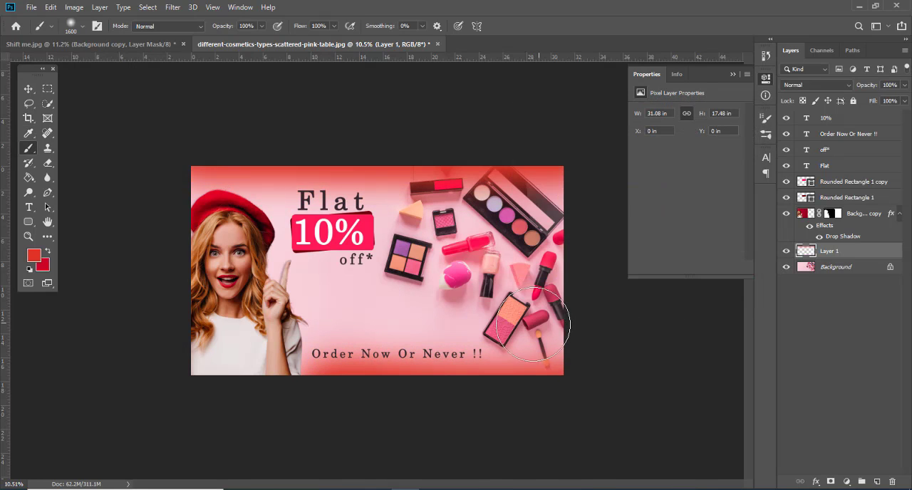
# Step: Try blend modes from Dissolve through Lighter Color on the red edge layer, and hide that layer
pyautogui.click(841, 87)
pyautogui.click(829, 86)
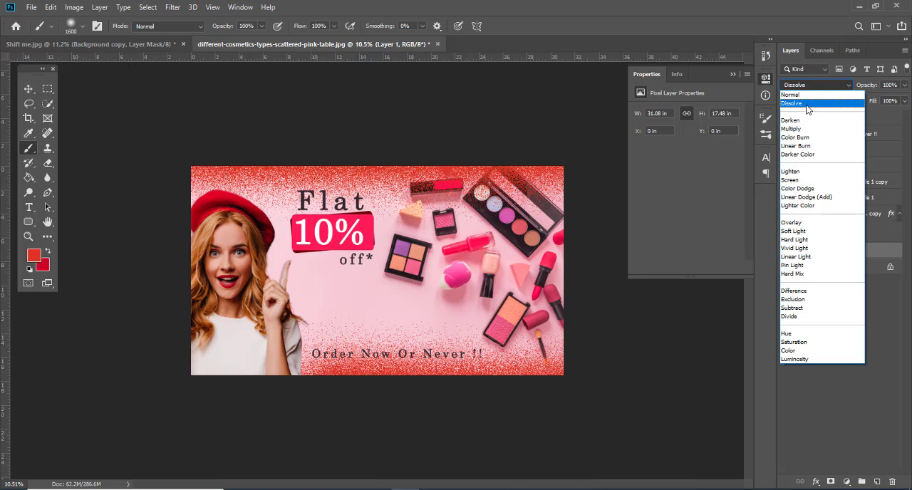
pyautogui.click(805, 114)
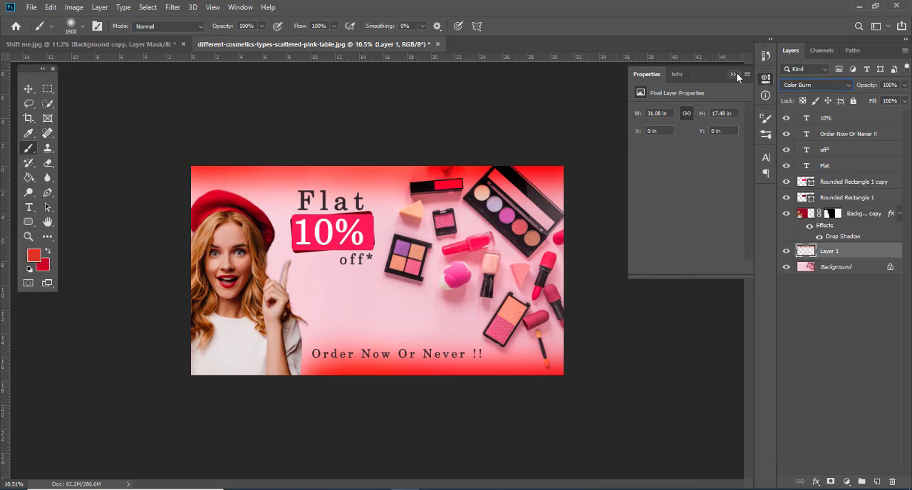
pyautogui.press('Down')
pyautogui.press('Down')
pyautogui.press('Down')
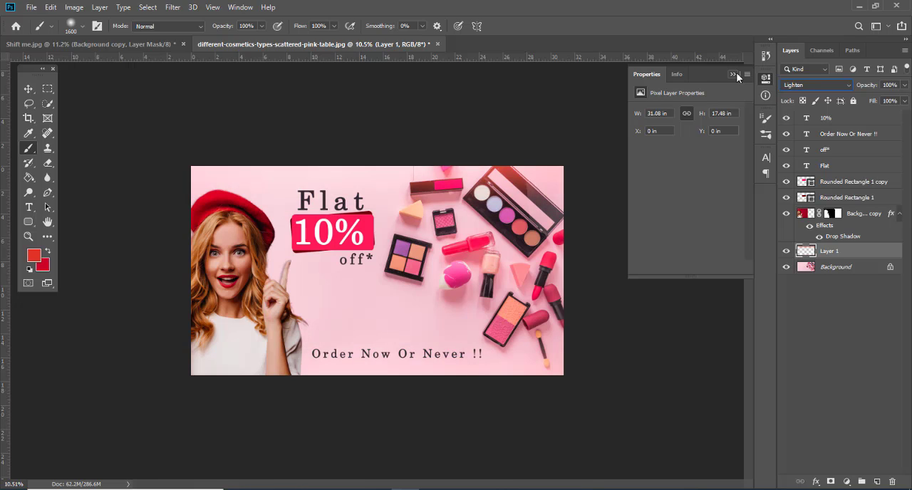
pyautogui.press('Down')
pyautogui.press('Down')
pyautogui.press('Down')
pyautogui.press('Down')
pyautogui.press('Down')
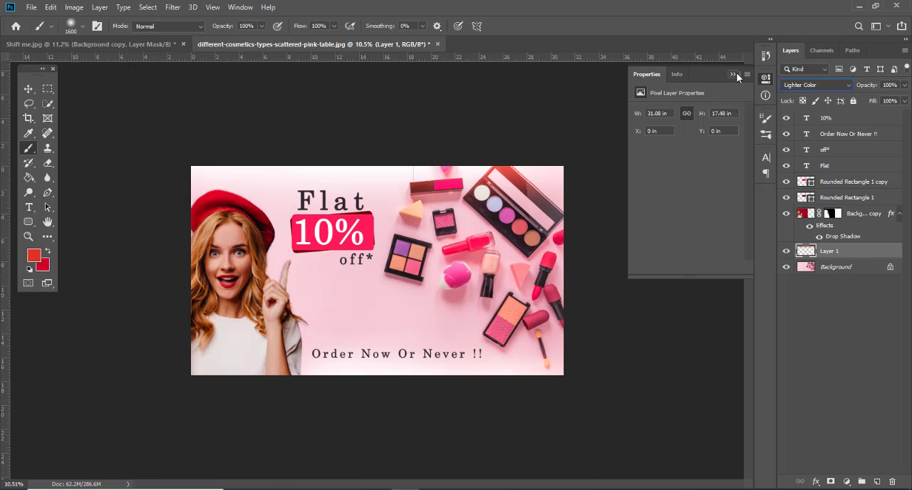
pyautogui.press('Up')
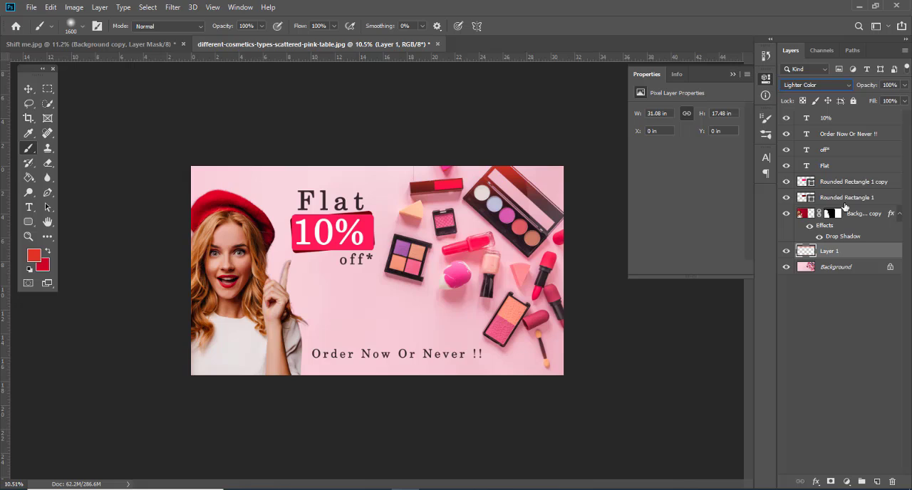
pyautogui.click(785, 250)
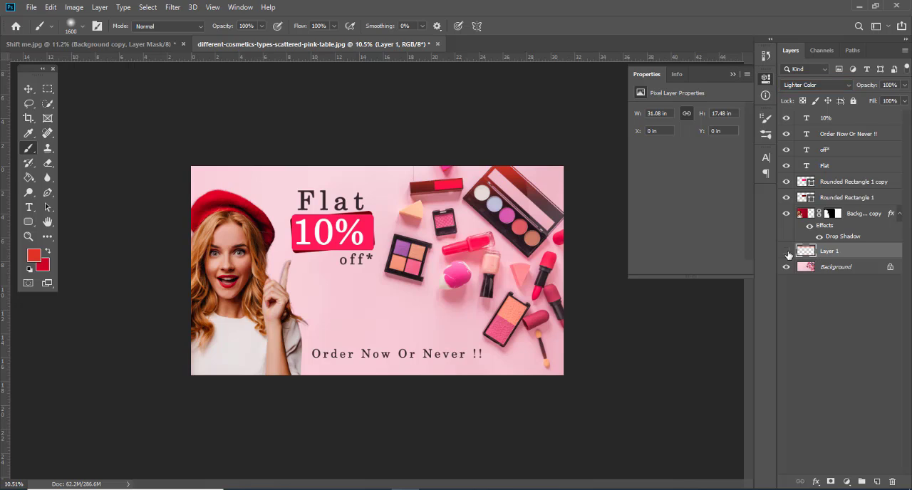
# Step: Add a new layer, set the background colour to white, and paint soft red behind the woman with a 2900 px brush
pyautogui.click(876, 481)
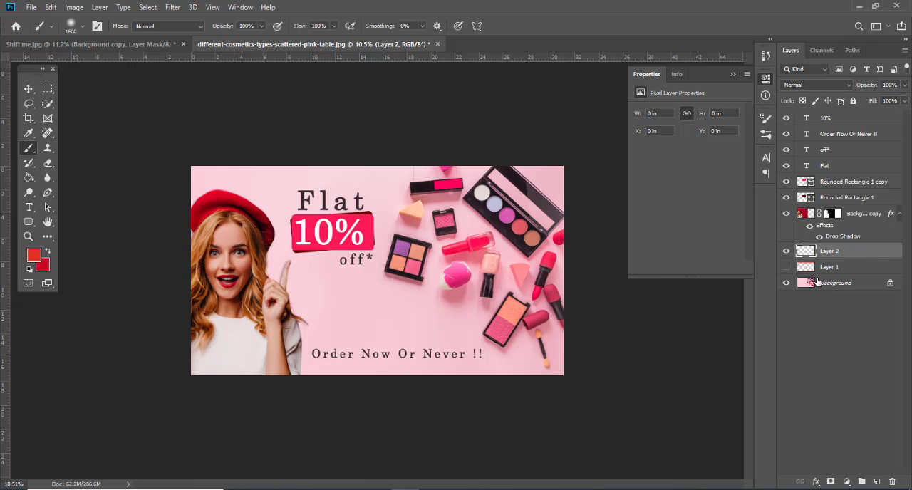
pyautogui.press(']')
pyautogui.press(']')
pyautogui.press(']')
pyautogui.press(']')
pyautogui.press(']')
pyautogui.press(']')
pyautogui.press(']')
pyautogui.press(']')
pyautogui.press(']')
pyautogui.press(']')
pyautogui.press(']')
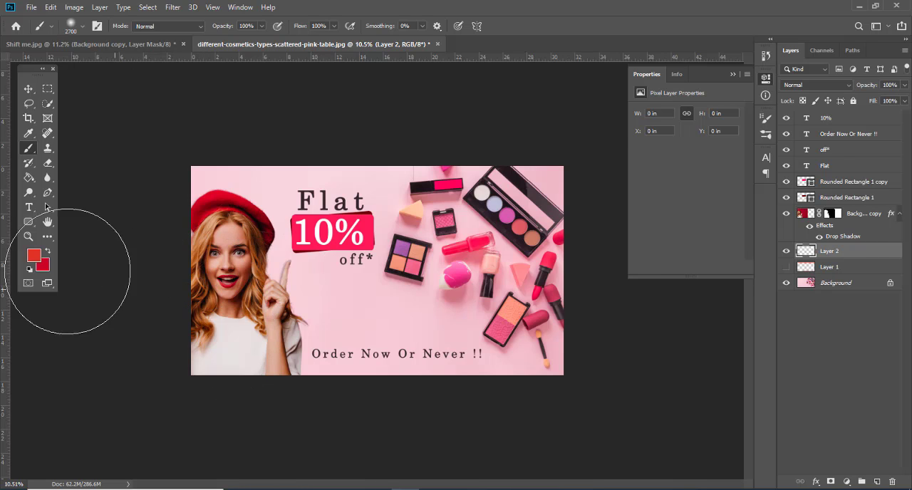
pyautogui.click(47, 265)
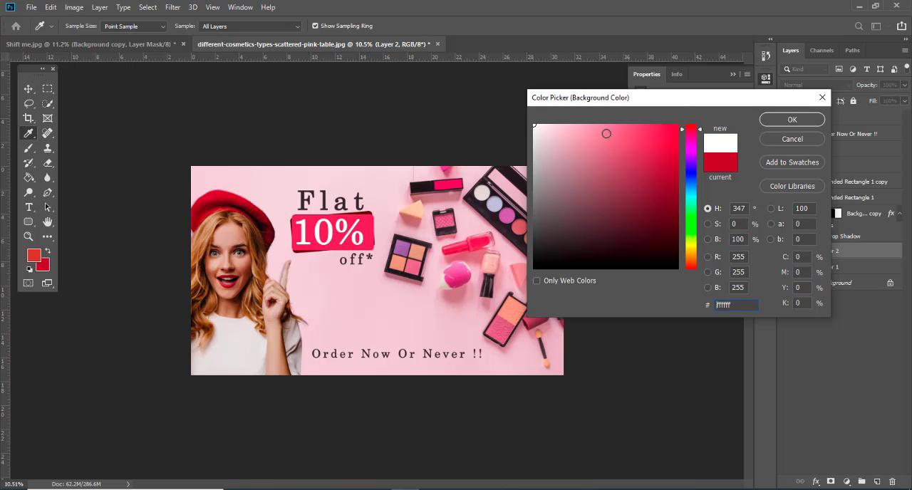
pyautogui.click(791, 119)
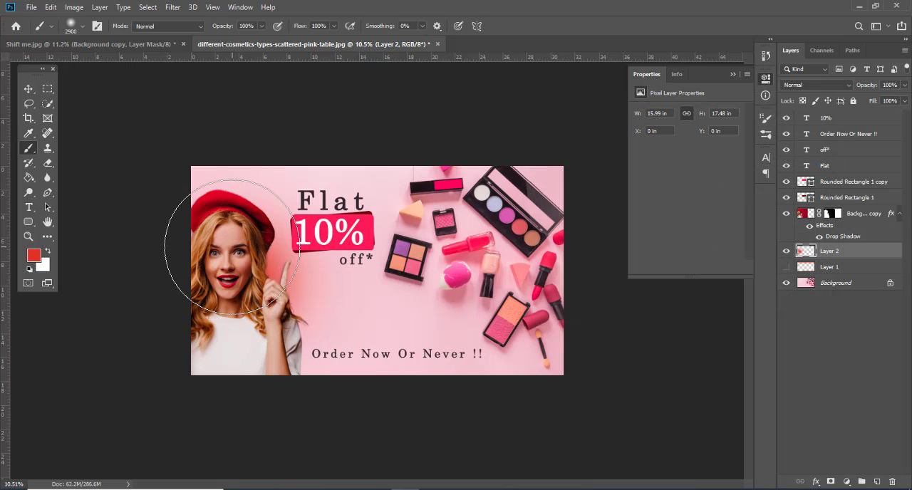
pyautogui.moveTo(232, 247)
pyautogui.mouseDown()
pyautogui.moveTo(271, 304)
pyautogui.moveTo(270, 358)
pyautogui.moveTo(343, 399)
pyautogui.moveTo(276, 335)
pyautogui.mouseUp()
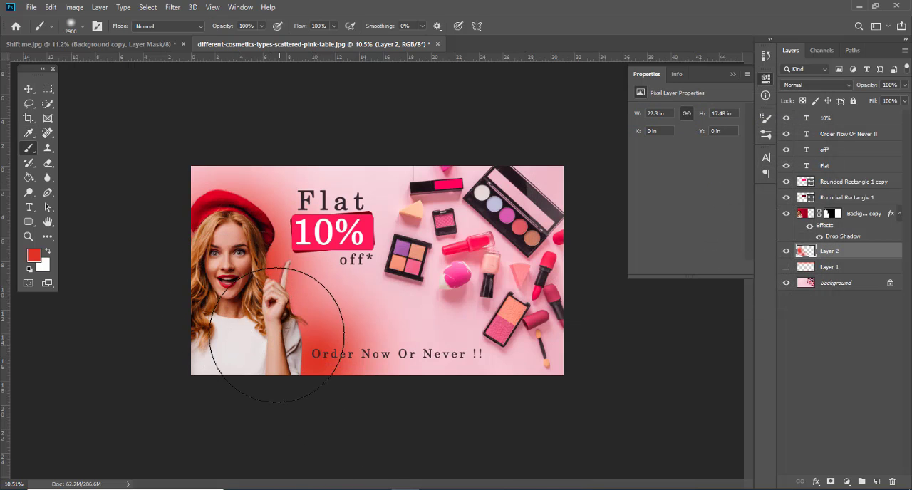
# Step: Shift the hue of the red glow behind the woman to -18 with Hue/Saturation
pyautogui.hotkey('ctrl', 'u')
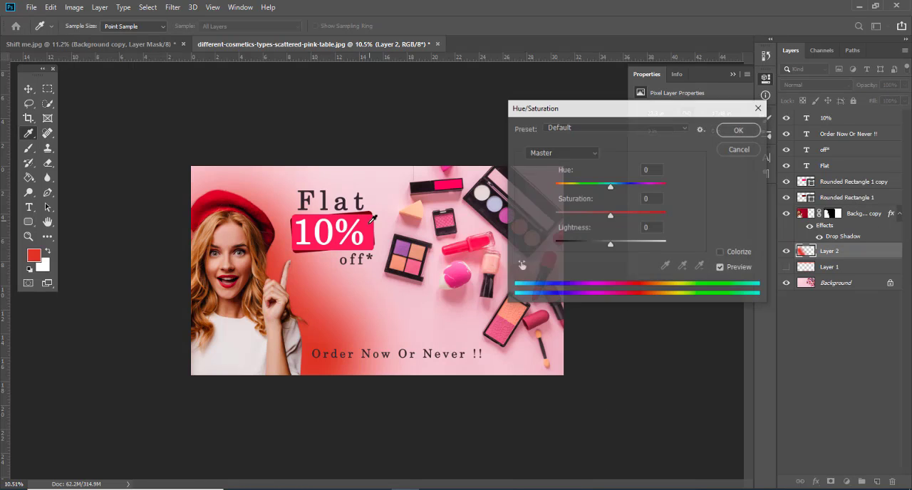
pyautogui.moveTo(611, 187)
pyautogui.mouseDown()
pyautogui.moveTo(647, 188)
pyautogui.moveTo(591, 193)
pyautogui.moveTo(601, 194)
pyautogui.mouseUp()
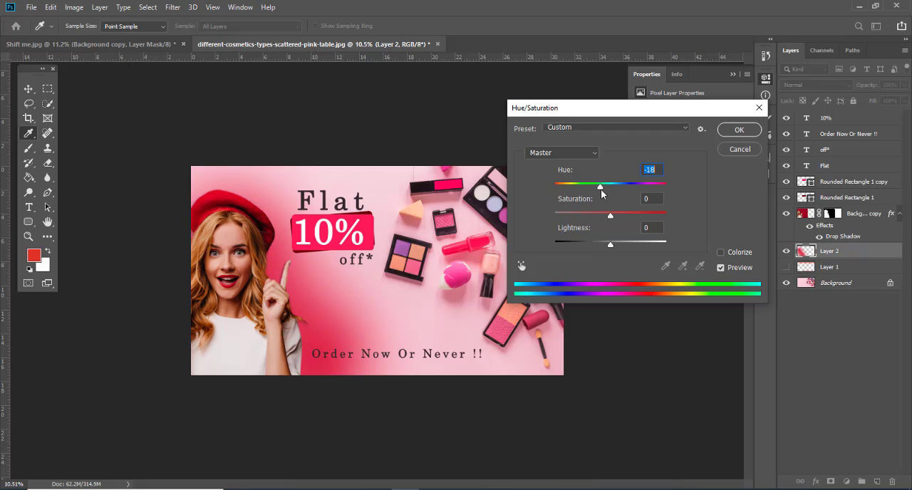
pyautogui.click(739, 130)
pyautogui.press('b')
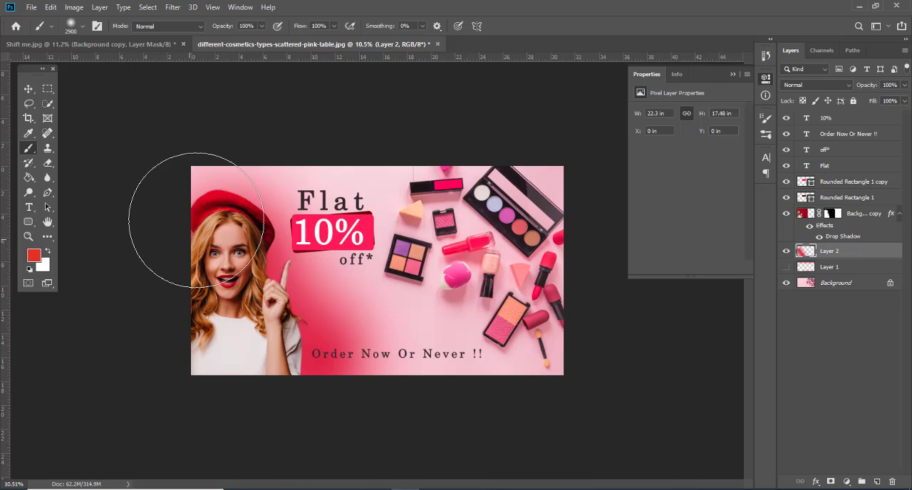
# Step: Lower the glow layer's opacity to 37%, try other blend modes for it, and deselect the layer
pyautogui.press('v')
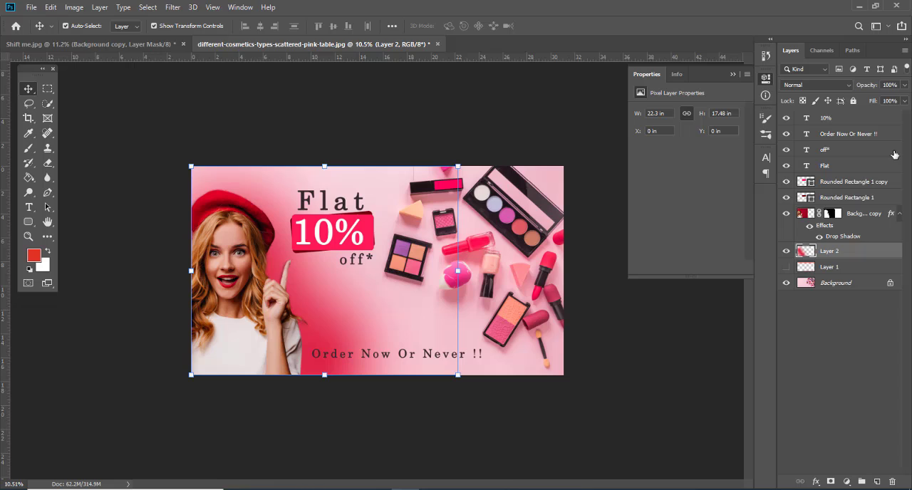
pyautogui.click(904, 85)
pyautogui.moveTo(878, 97)
pyautogui.mouseDown()
pyautogui.moveTo(854, 99)
pyautogui.moveTo(869, 97)
pyautogui.mouseUp()
pyautogui.click(812, 85)
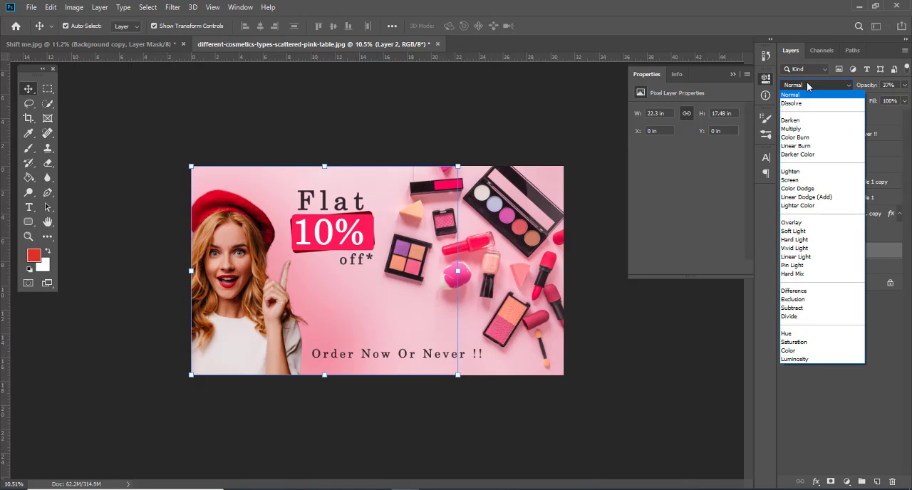
pyautogui.click(798, 116)
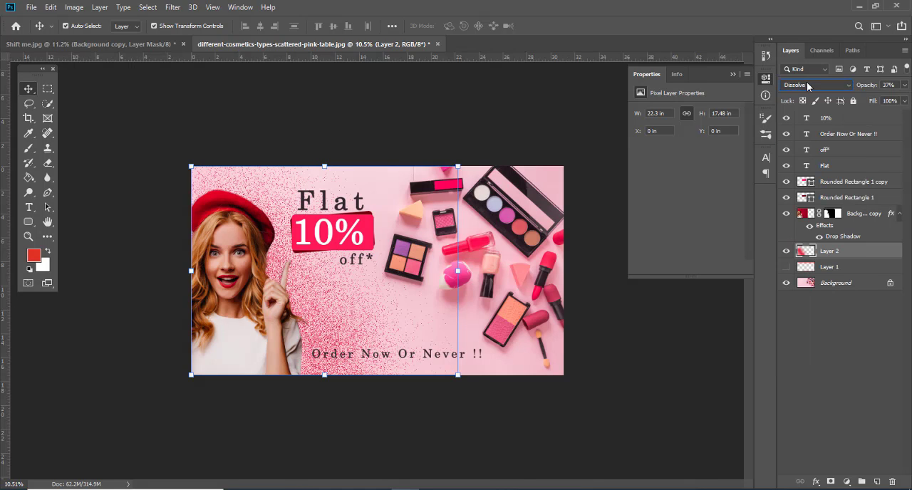
pyautogui.scroll(-5, 806, 85)
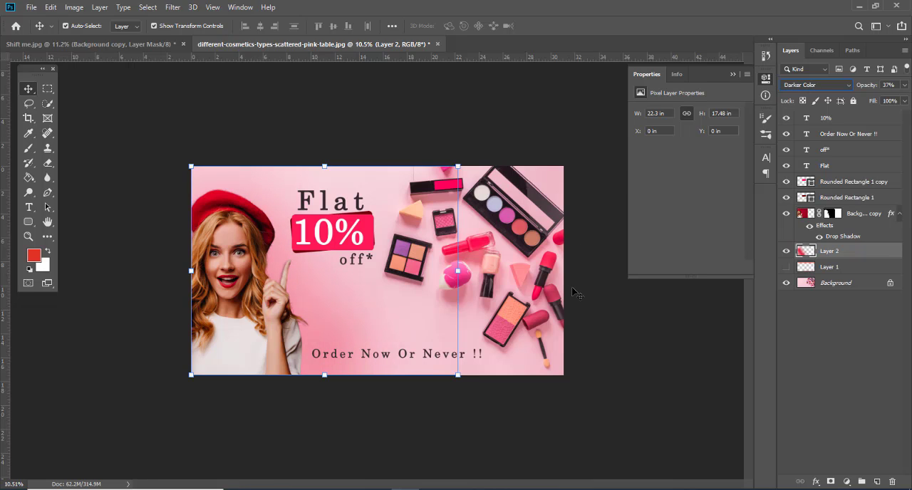
pyautogui.click(76, 155)
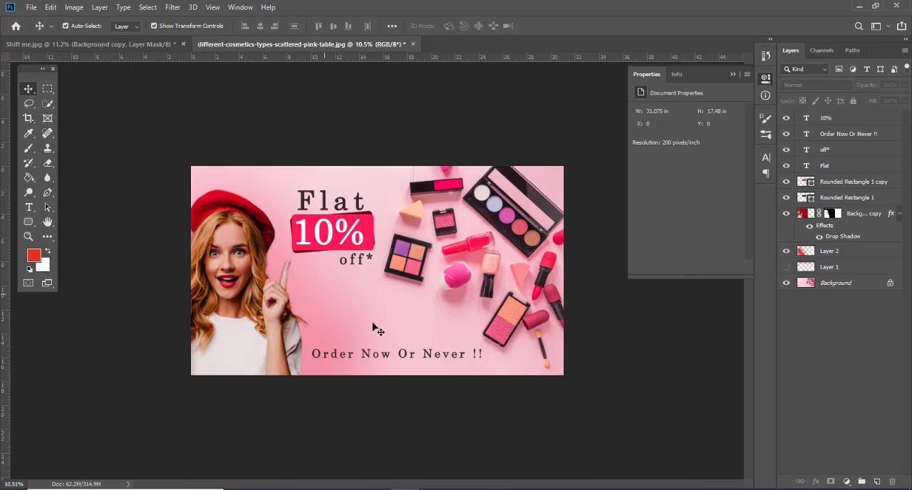
pyautogui.press('ctrl')
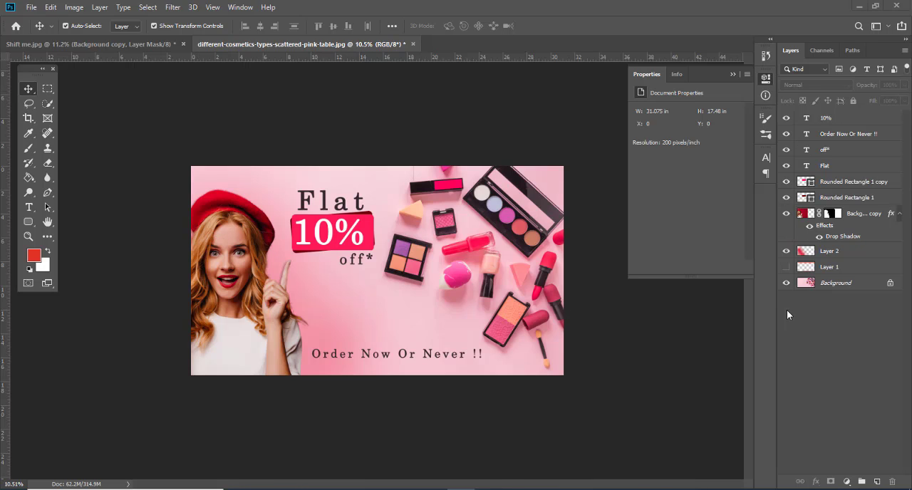